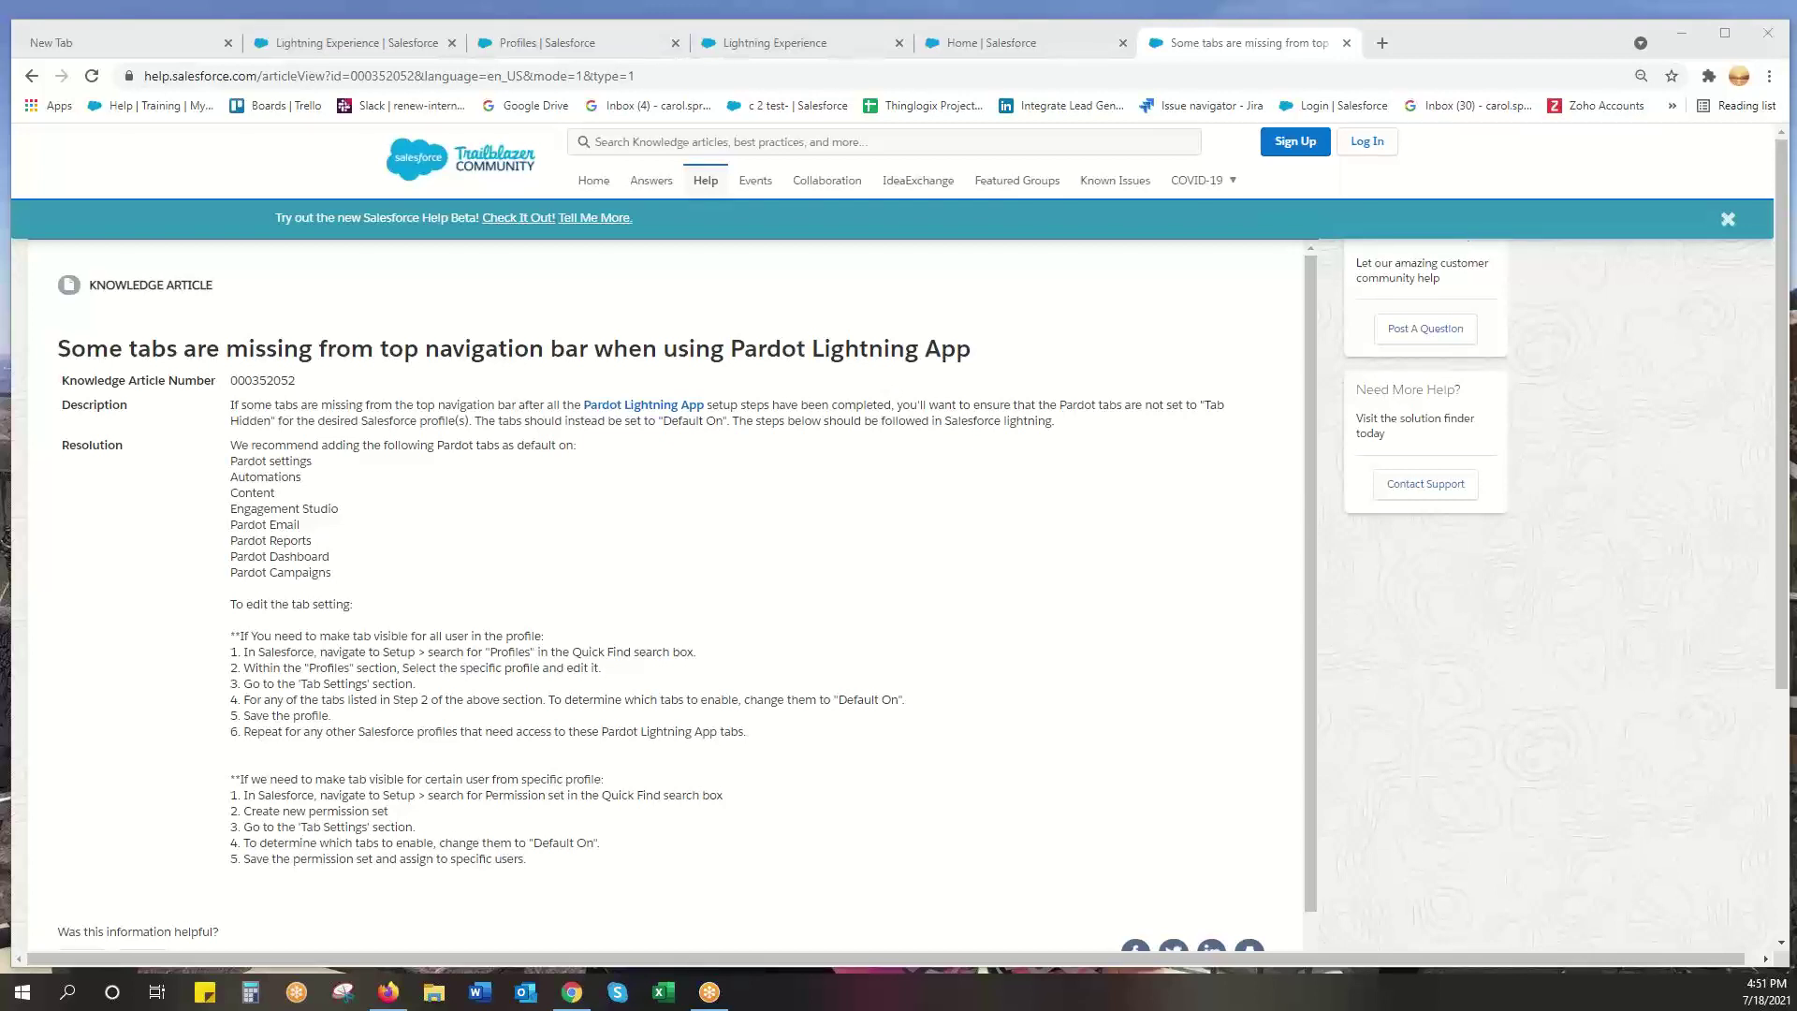
After reading the missing Pardot tabs help article, switch to the Pardot Lightning dashboard tab
left_click(400, 49)
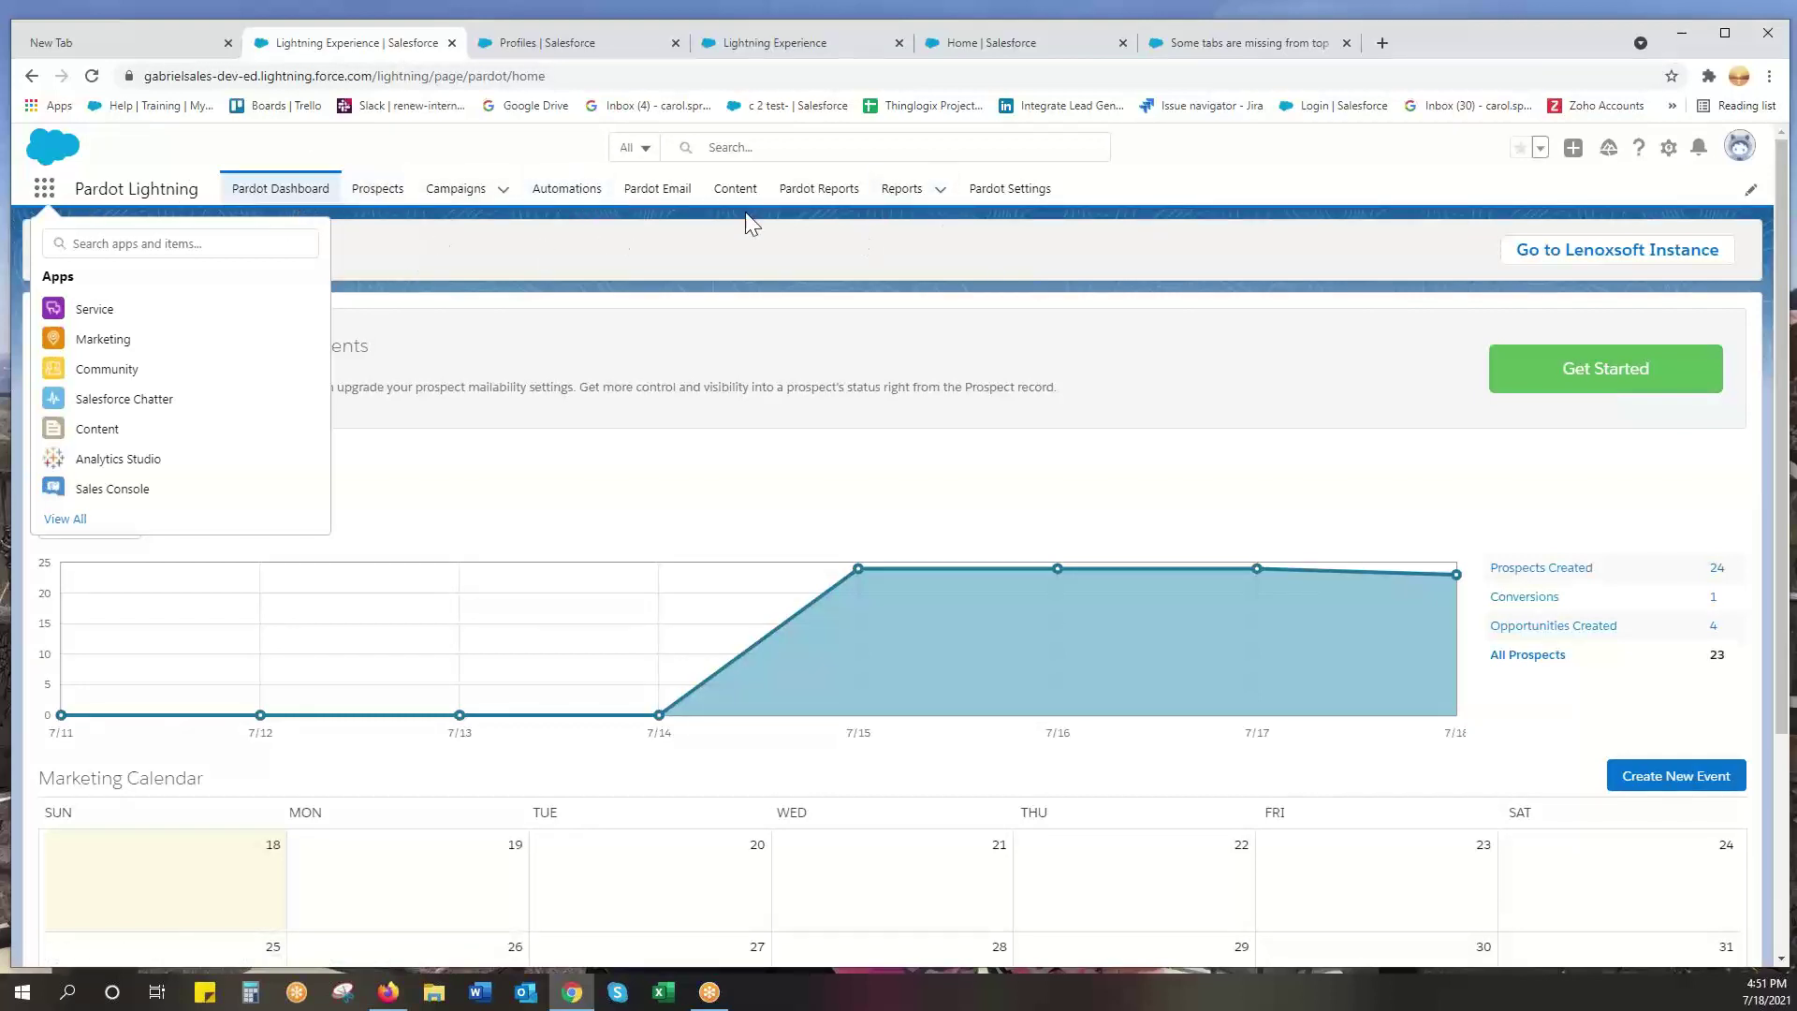
Visit Pardot Reports, then go to Engagement Studio under Automations, listing the 'test' program
left_click(824, 188)
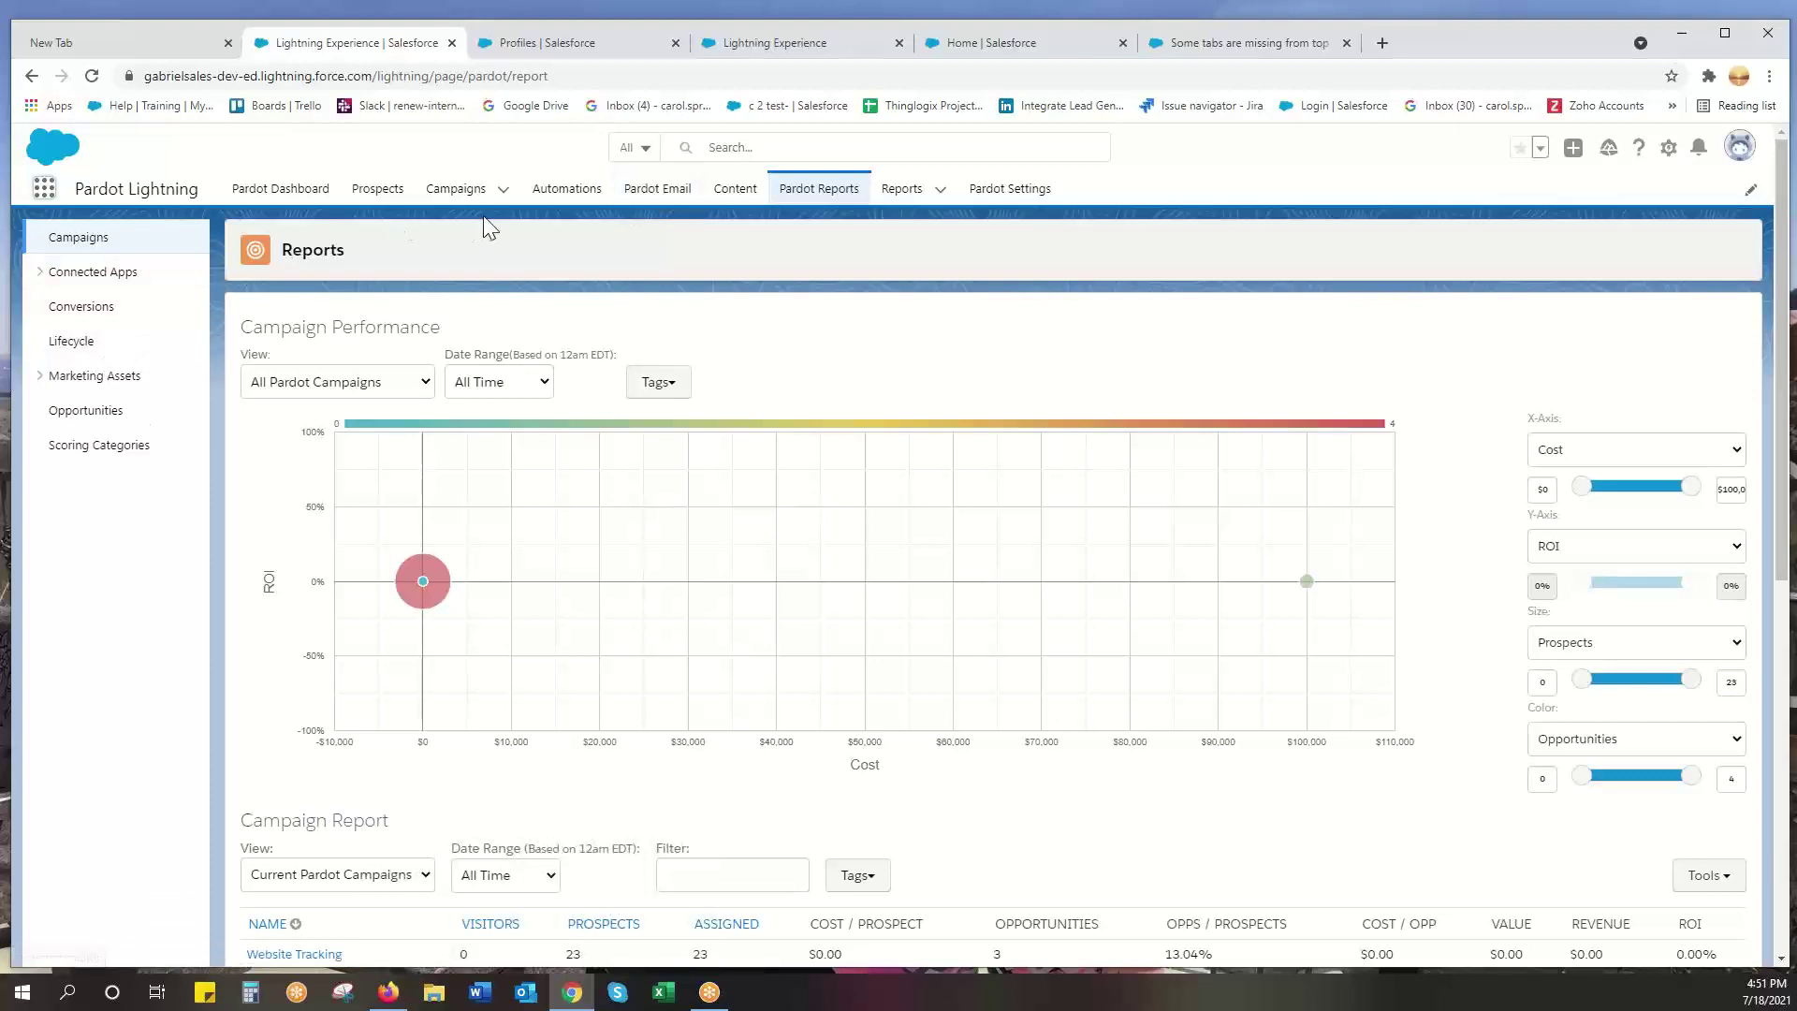
left_click(560, 188)
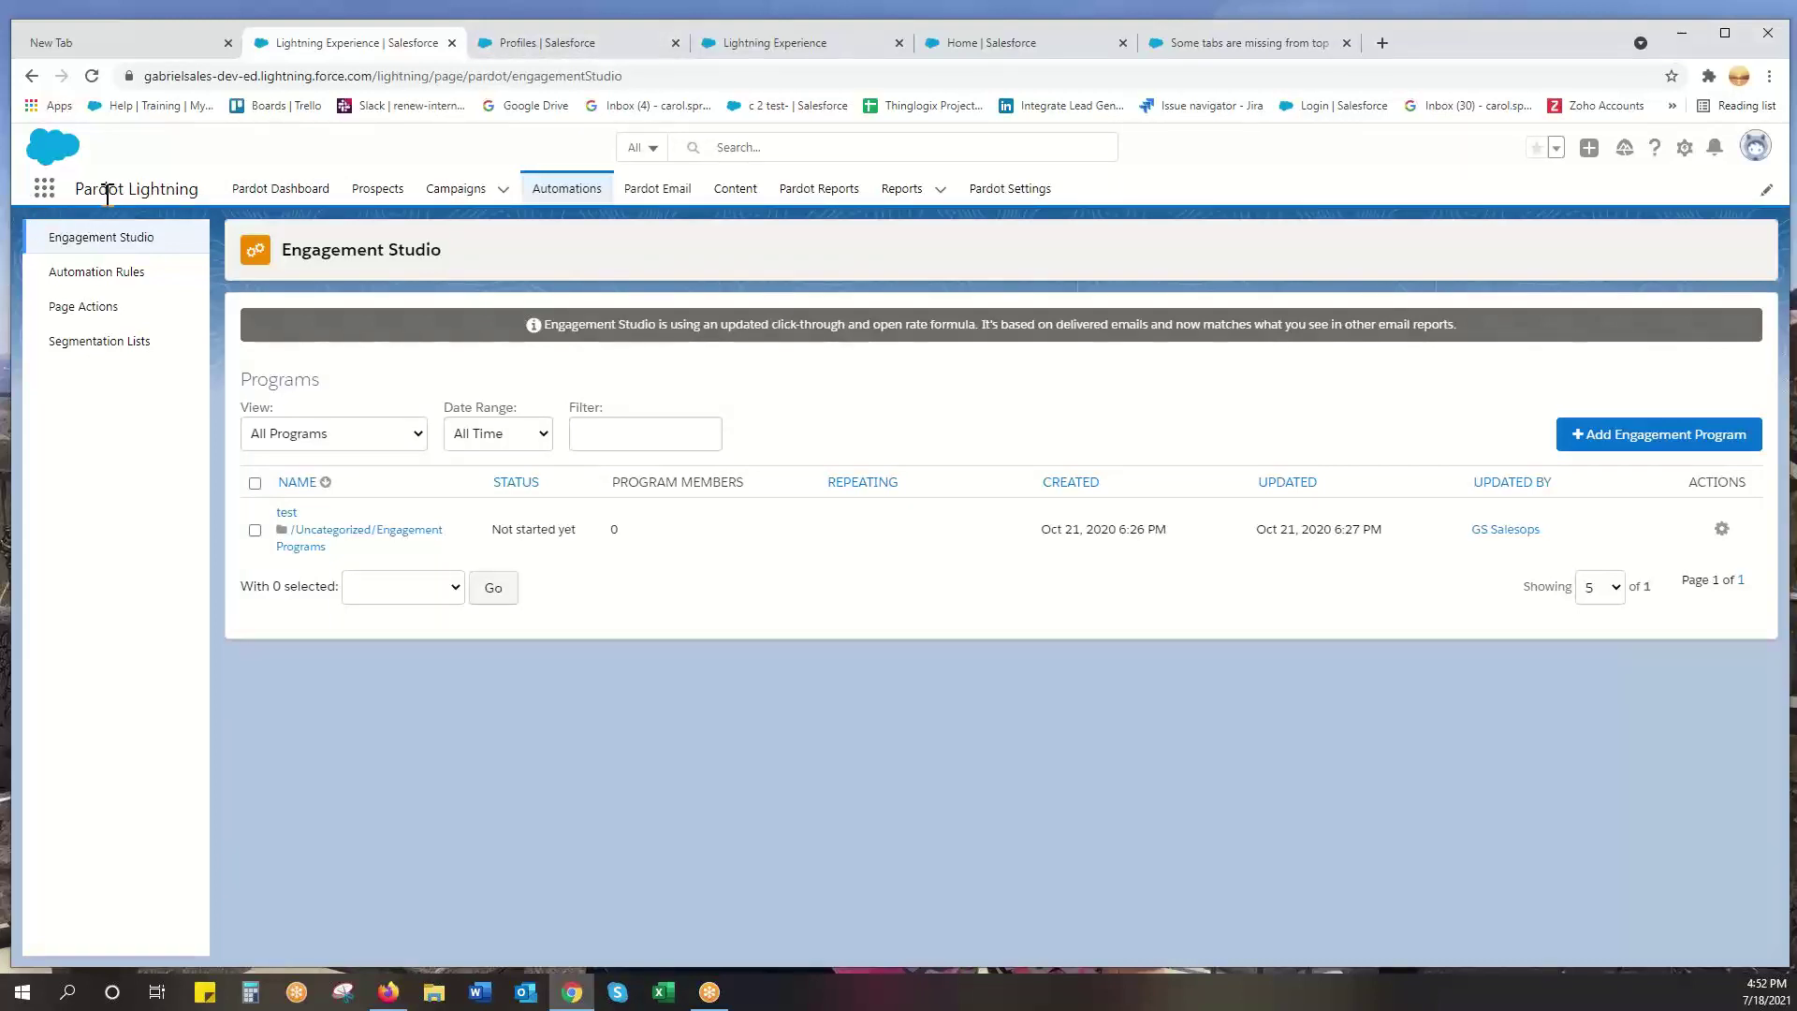
left_click(42, 190)
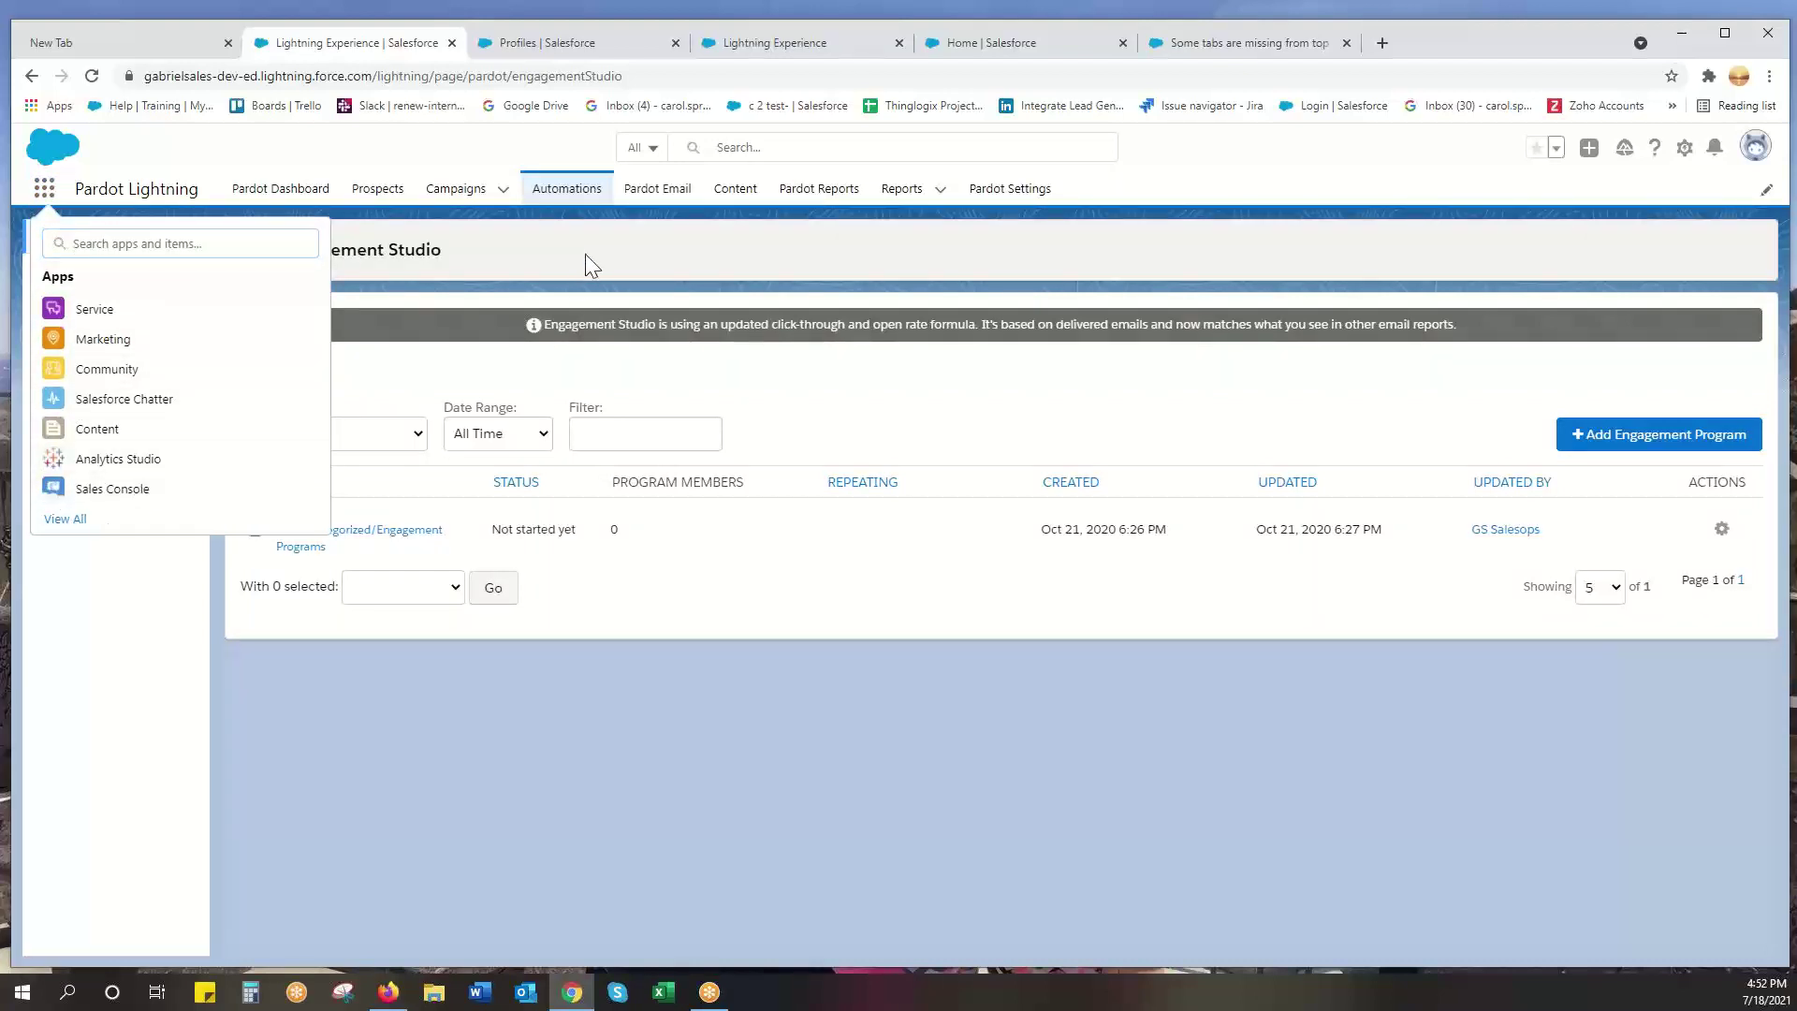
left_click(67, 520)
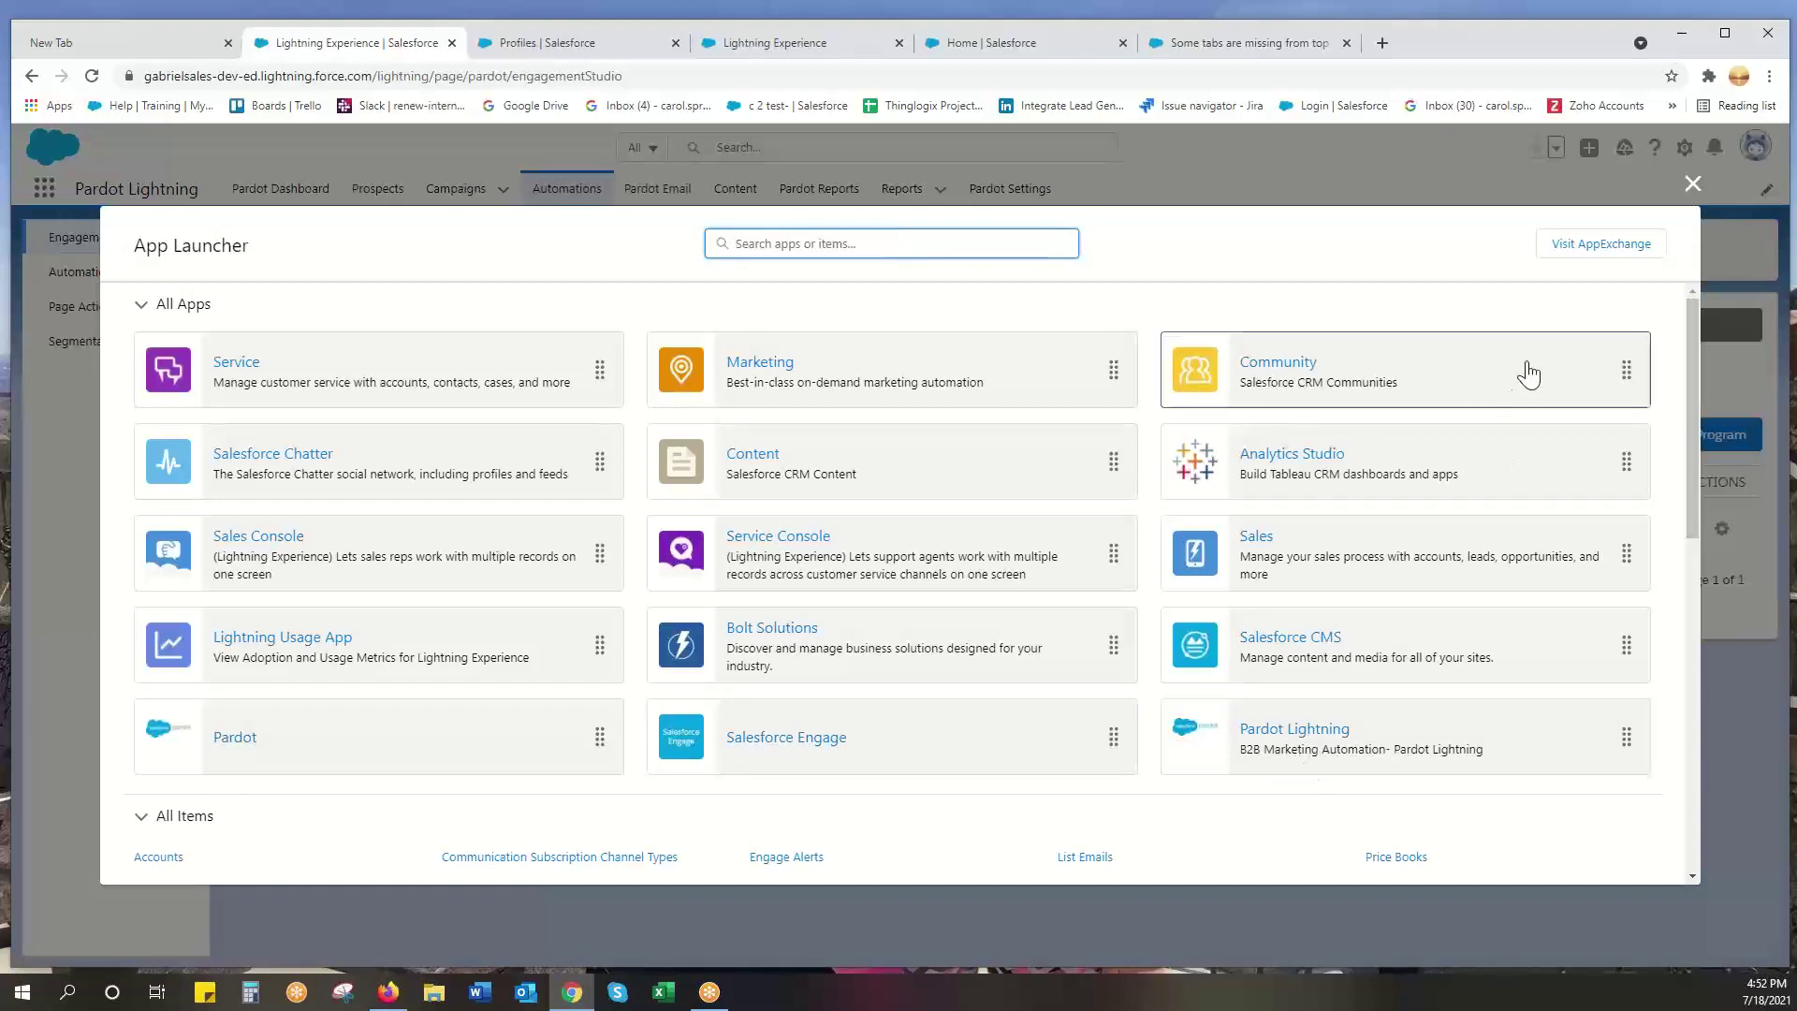
left_click(1692, 184)
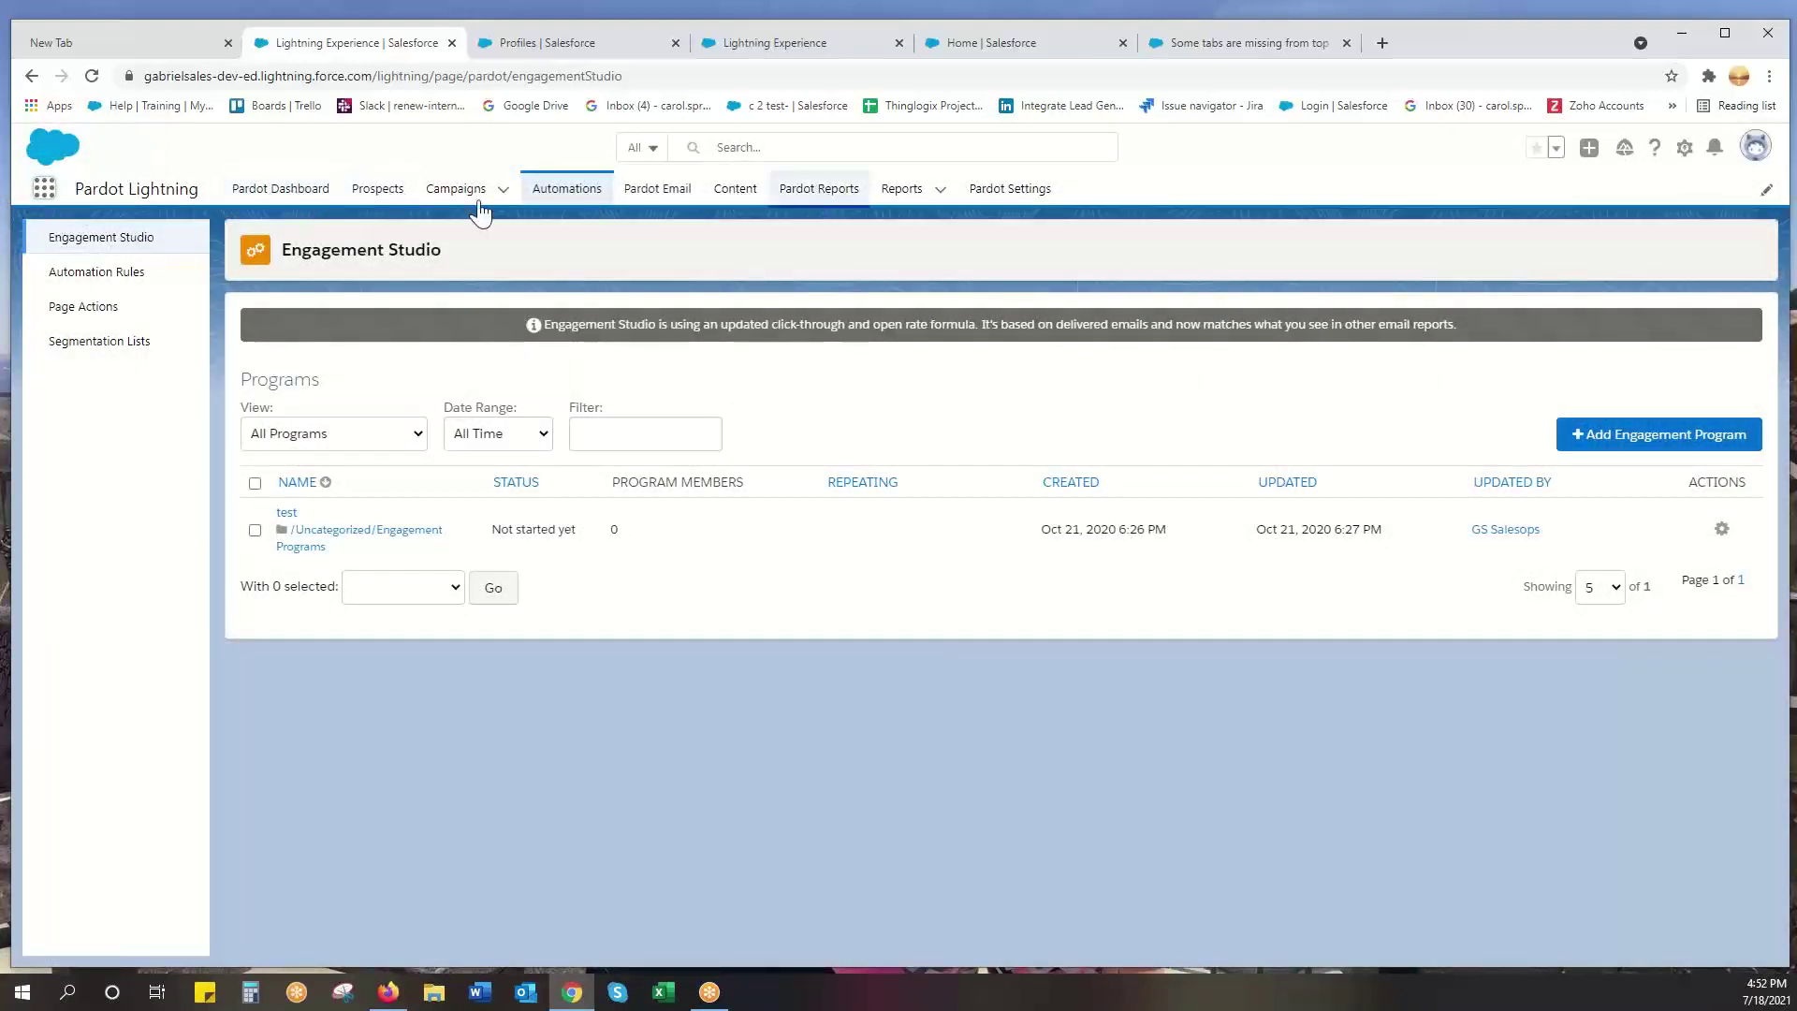
Return to the Standard User profile in the Profiles setup tab, at the top of the page
left_click(607, 47)
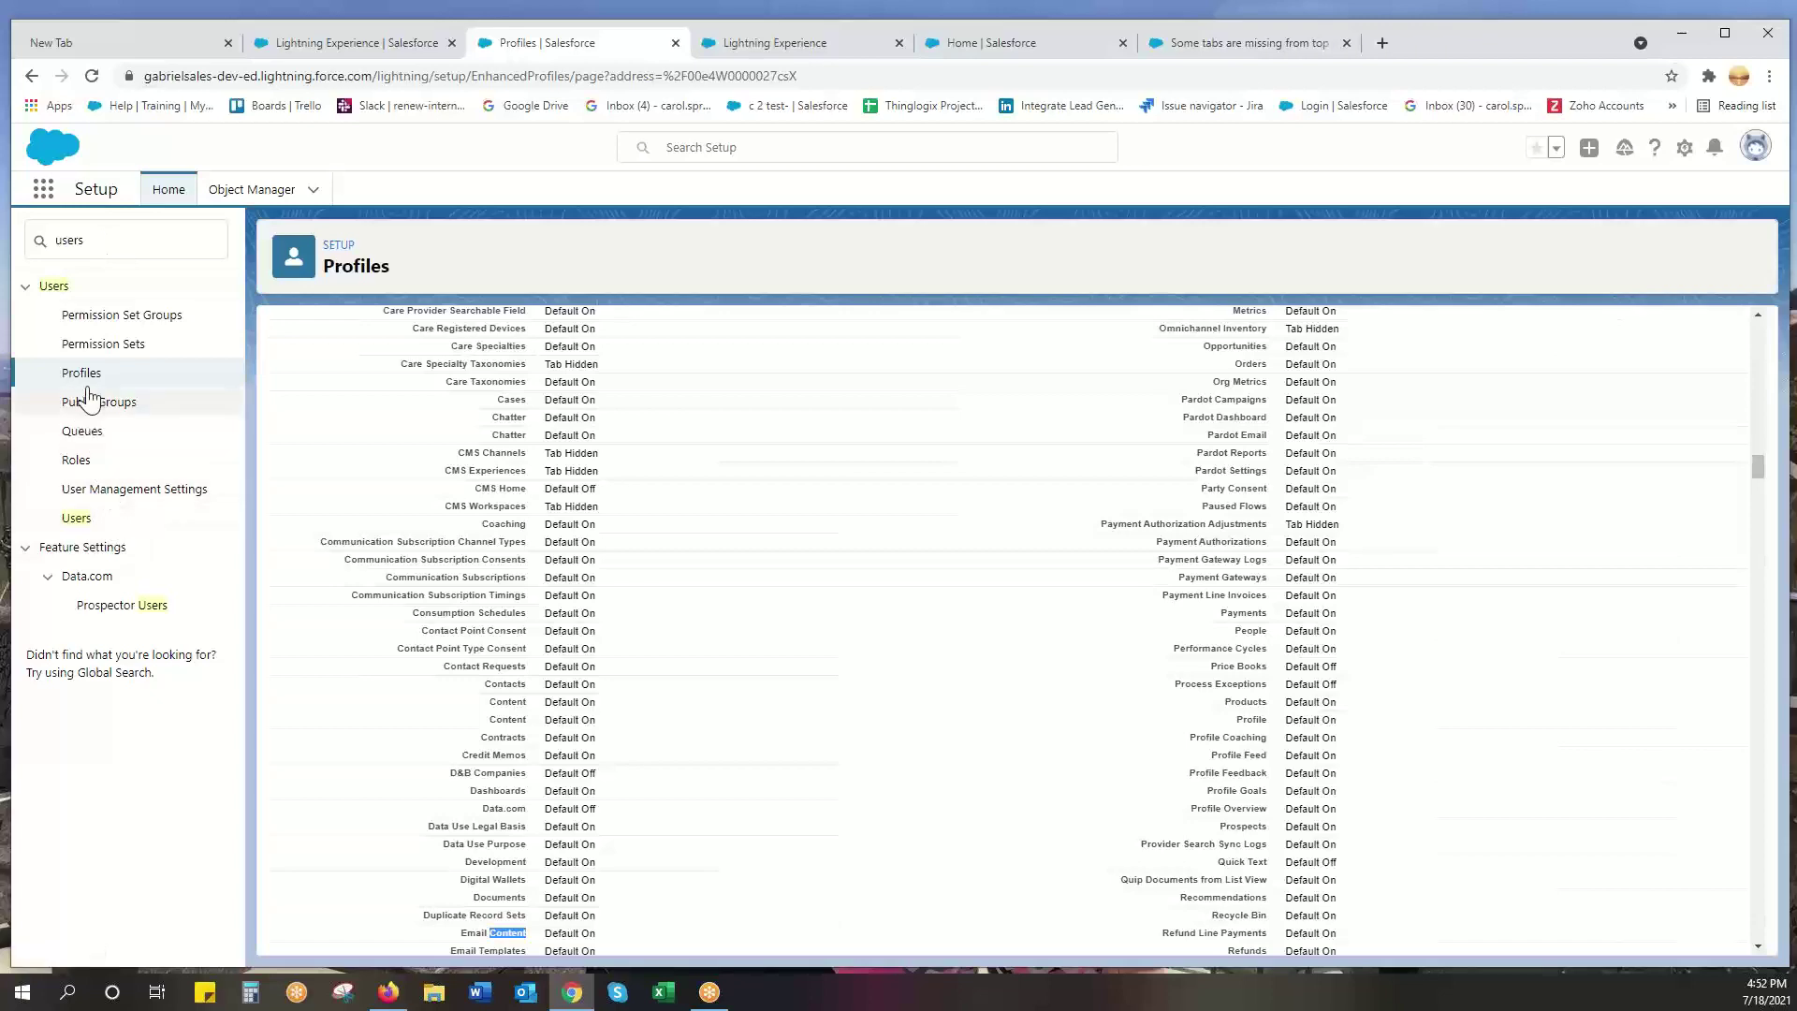
scroll(618, 471, "up", 1)
scroll(623, 471, "up", 15)
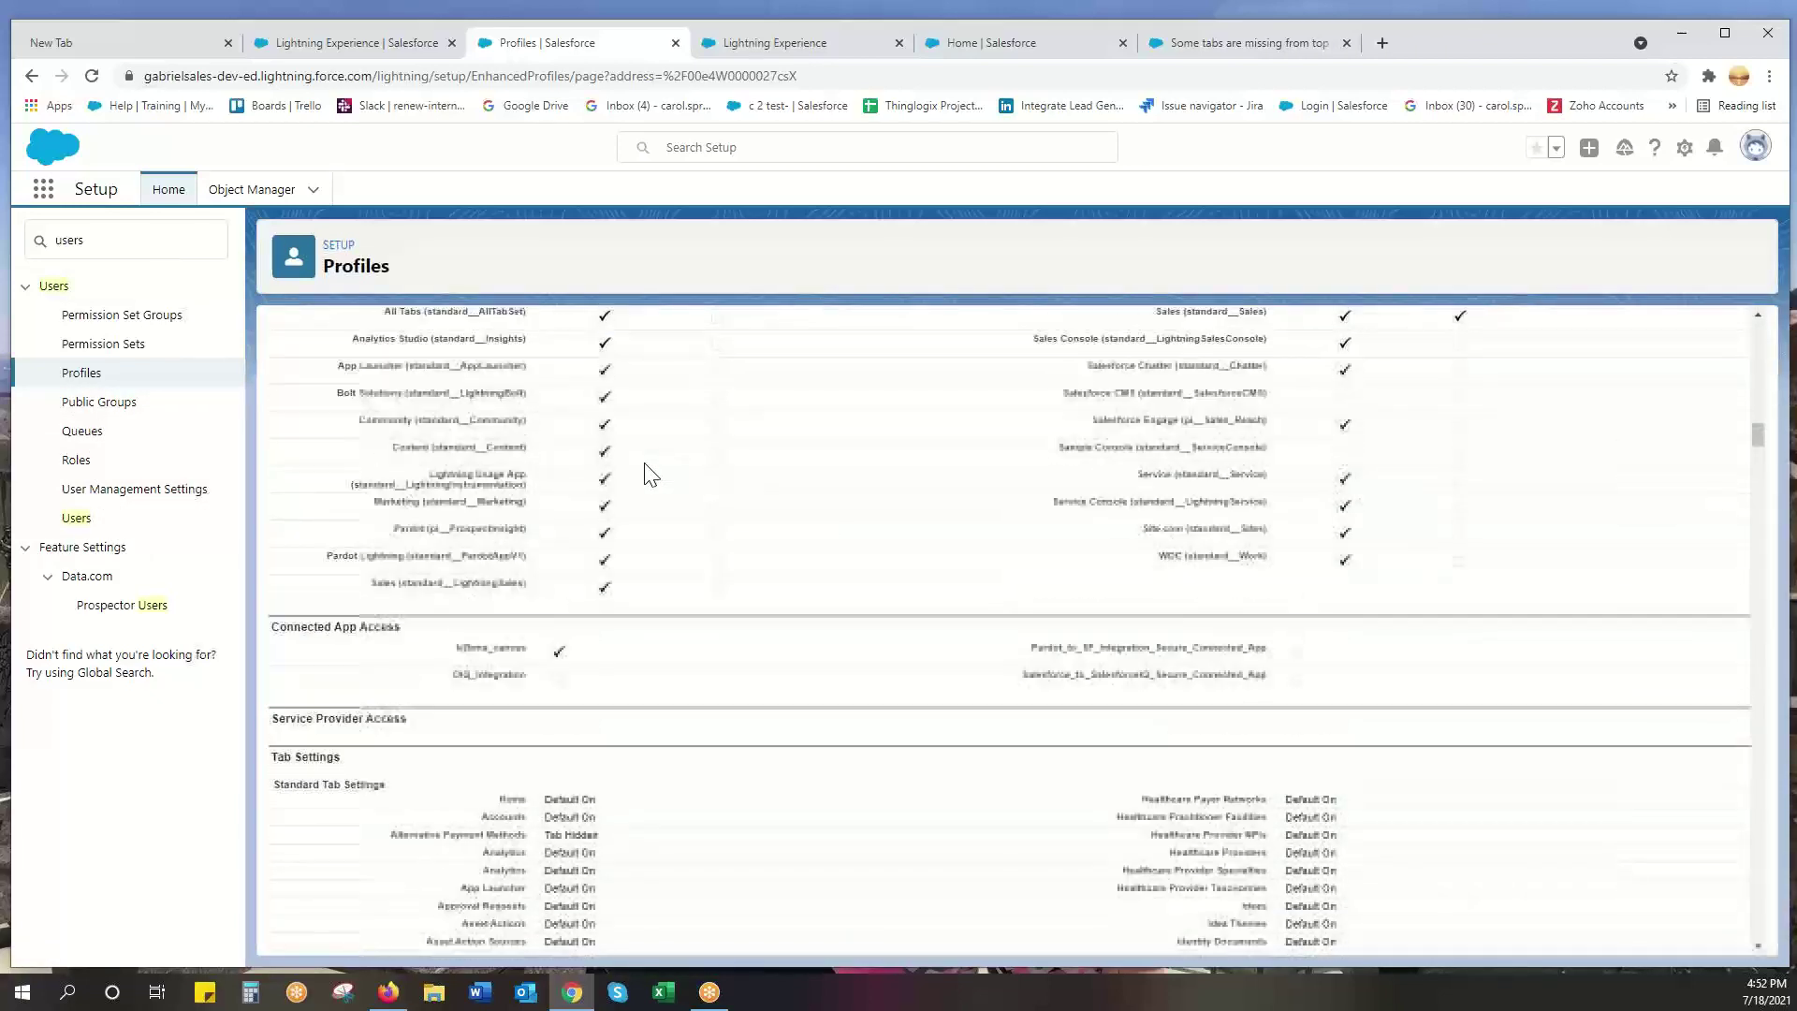
scroll(674, 459, "up", 4)
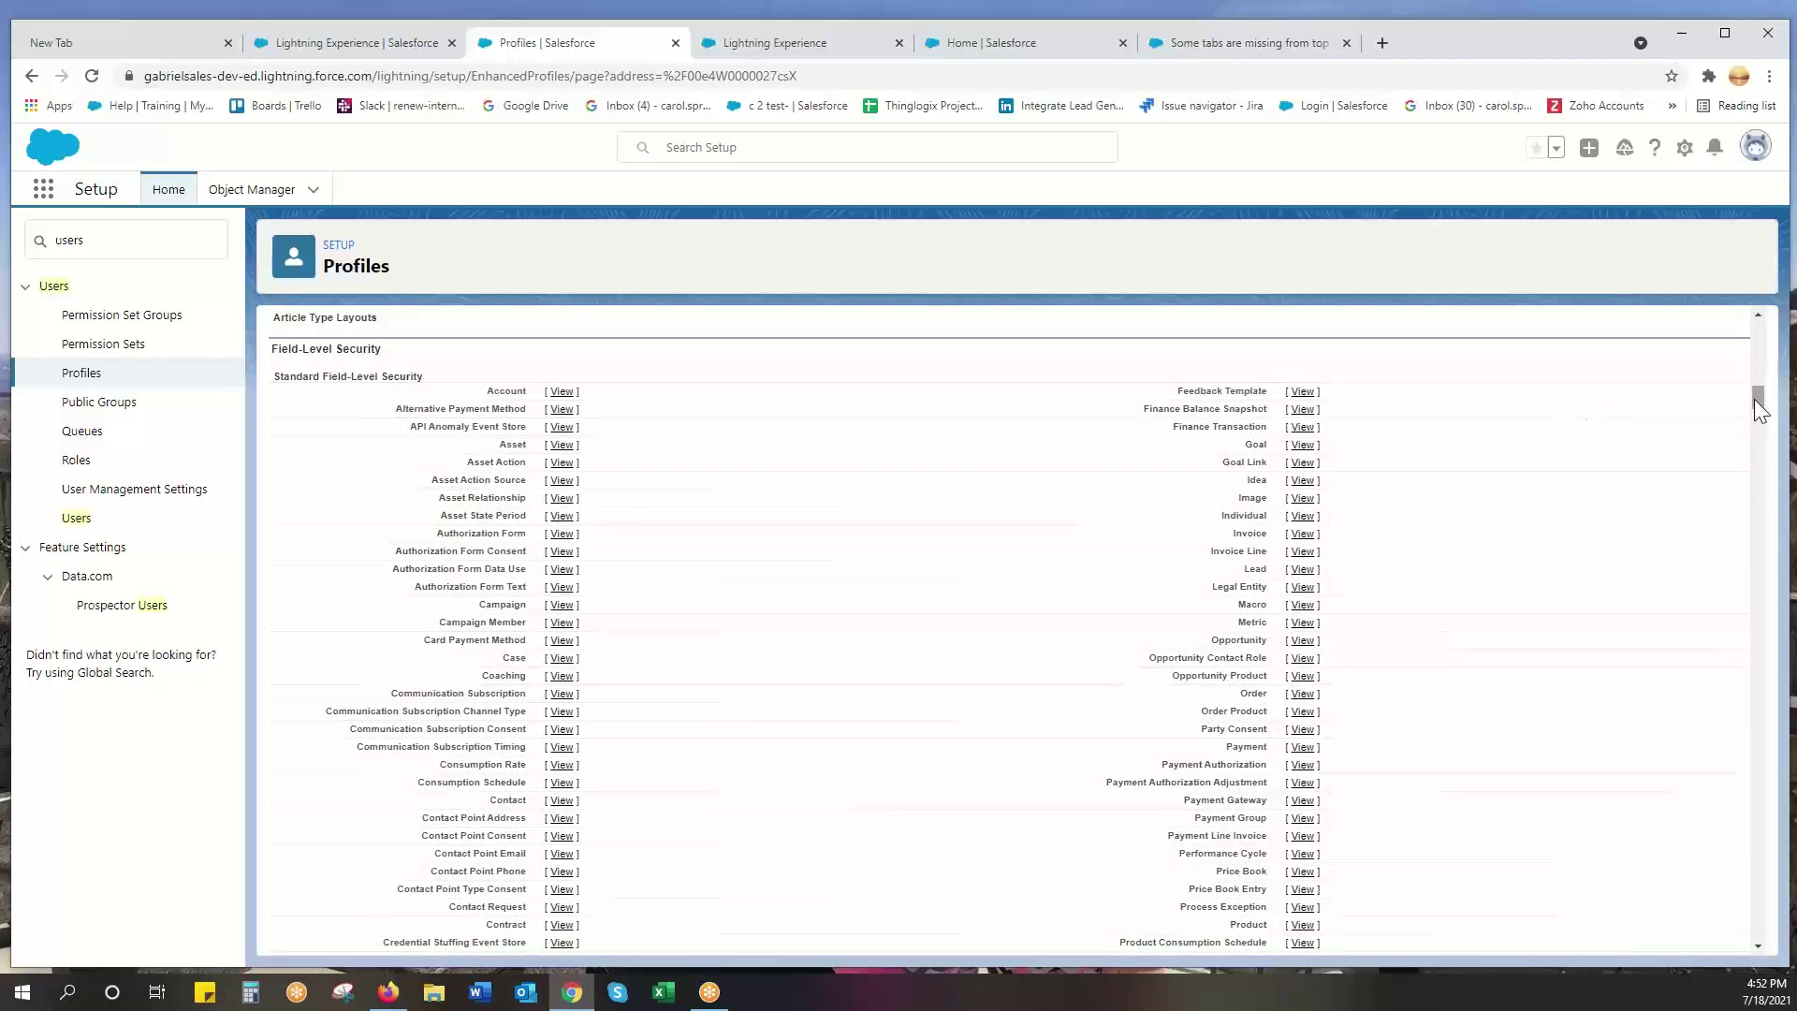
left_click_drag(1754, 398, 1754, 323)
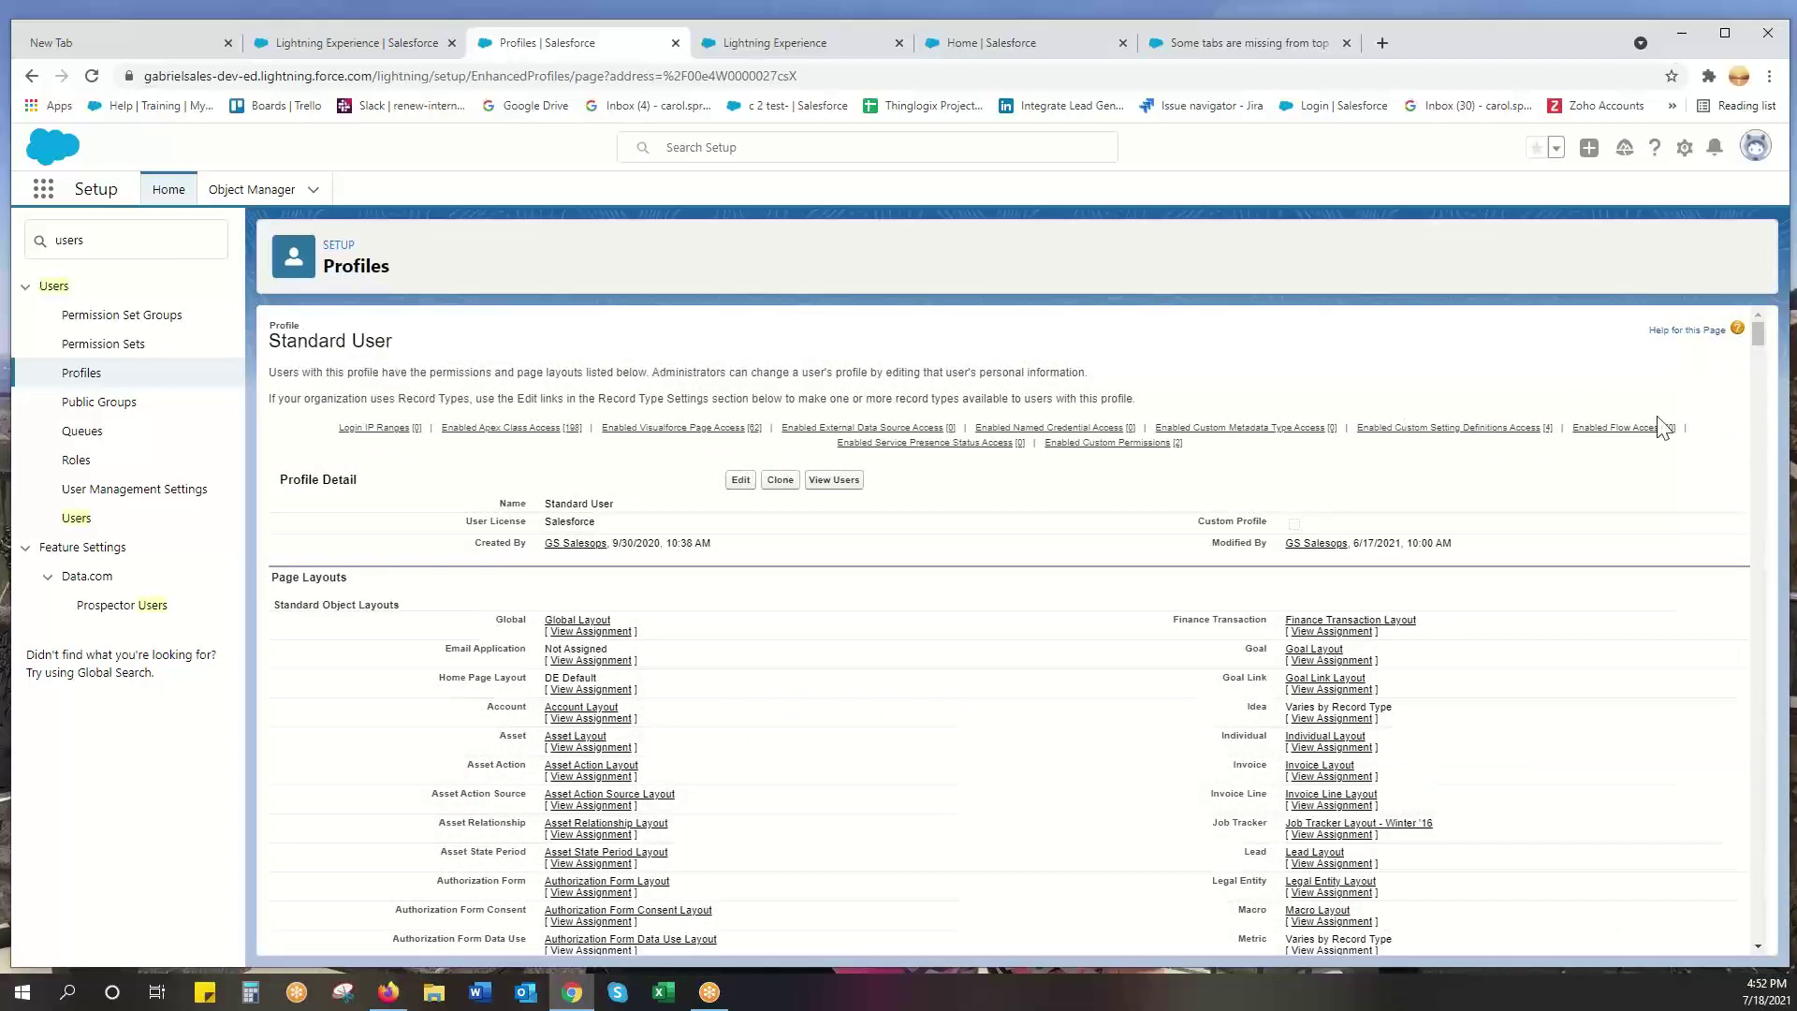
left_click_drag(1758, 335, 1757, 391)
Review Tab Settings: Pardot Reports is Default On, Payment Authorization Adjustments Tab is Hidden
scroll(1379, 772, "down", 5)
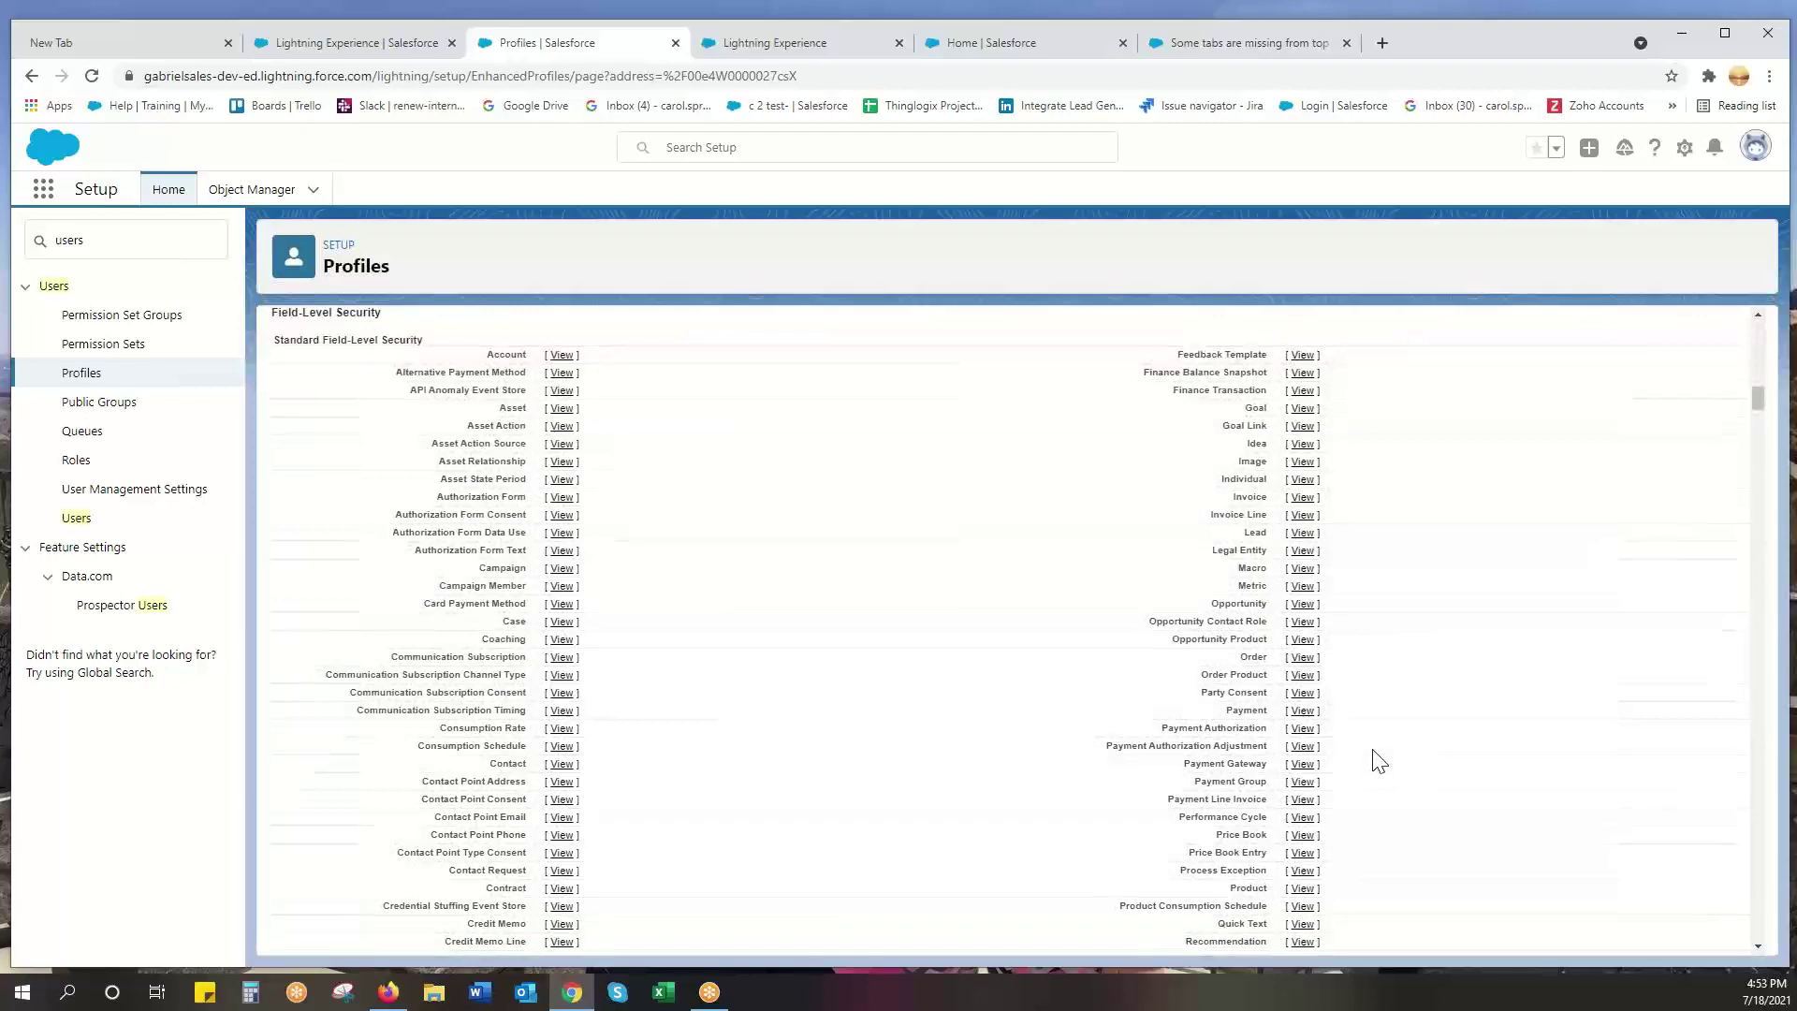
scroll(1374, 763, "down", 5)
scroll(1407, 716, "down", 5)
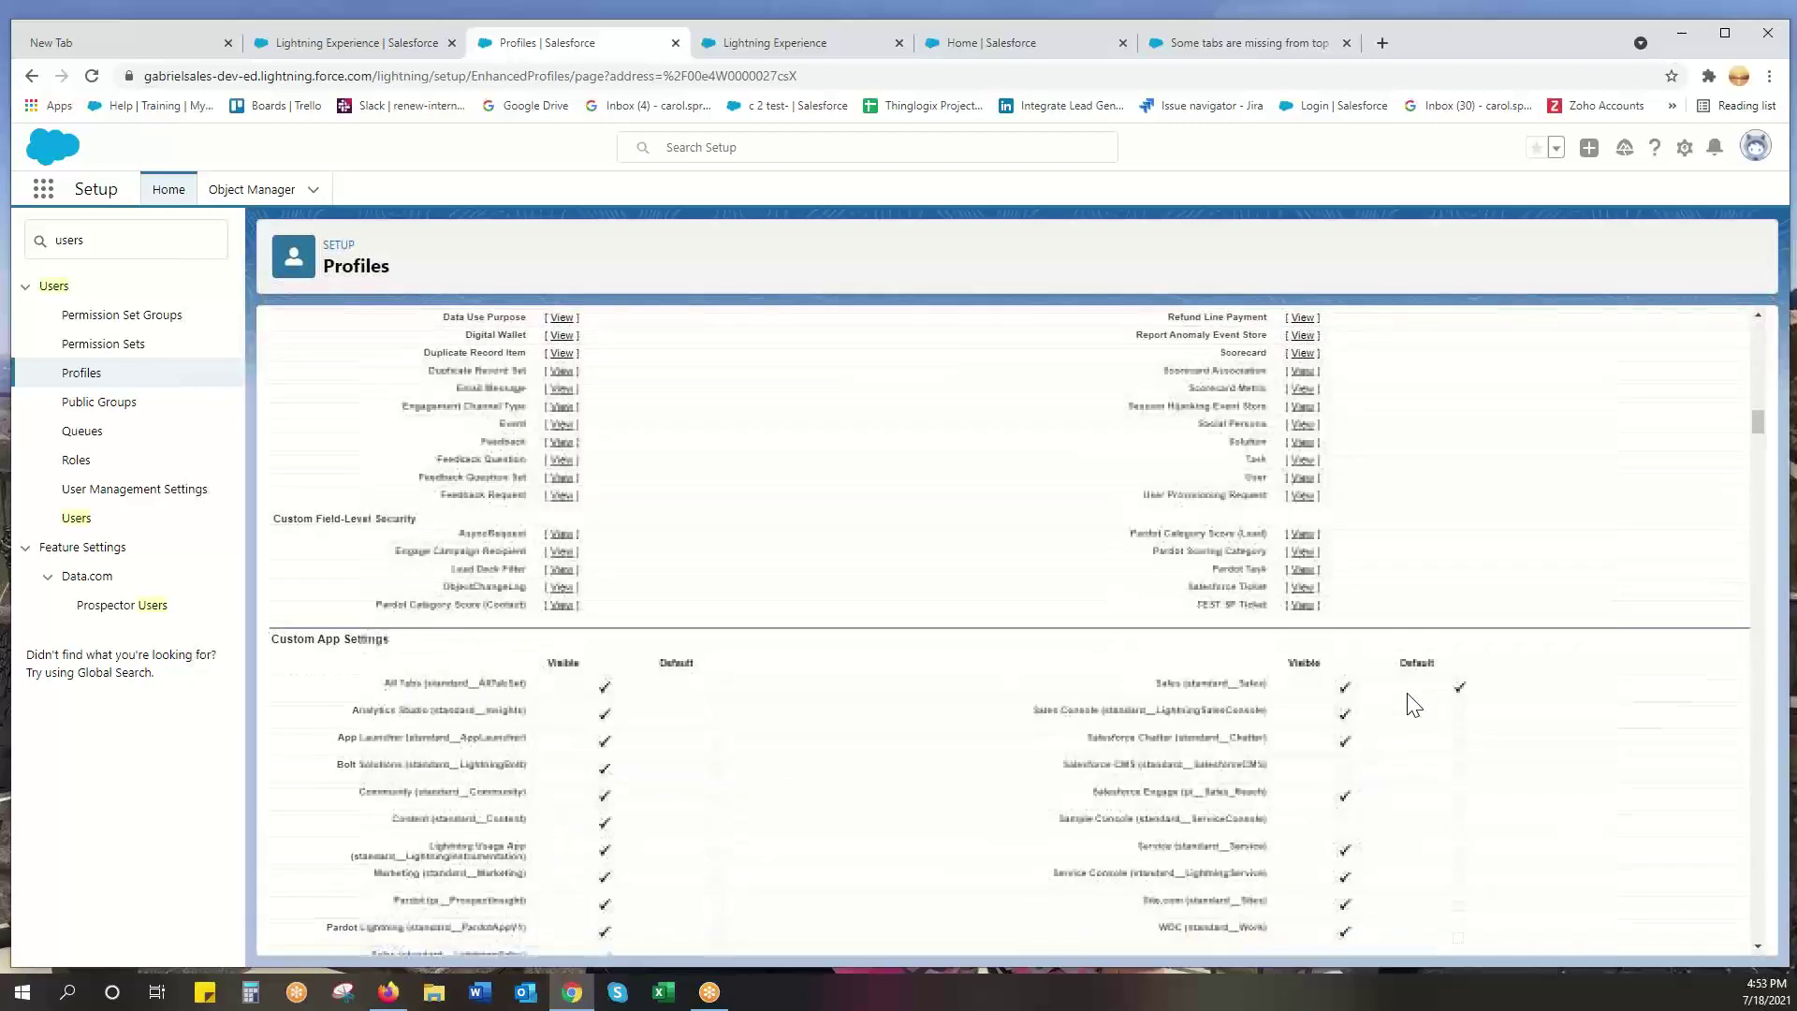
scroll(1492, 566, "down", 5)
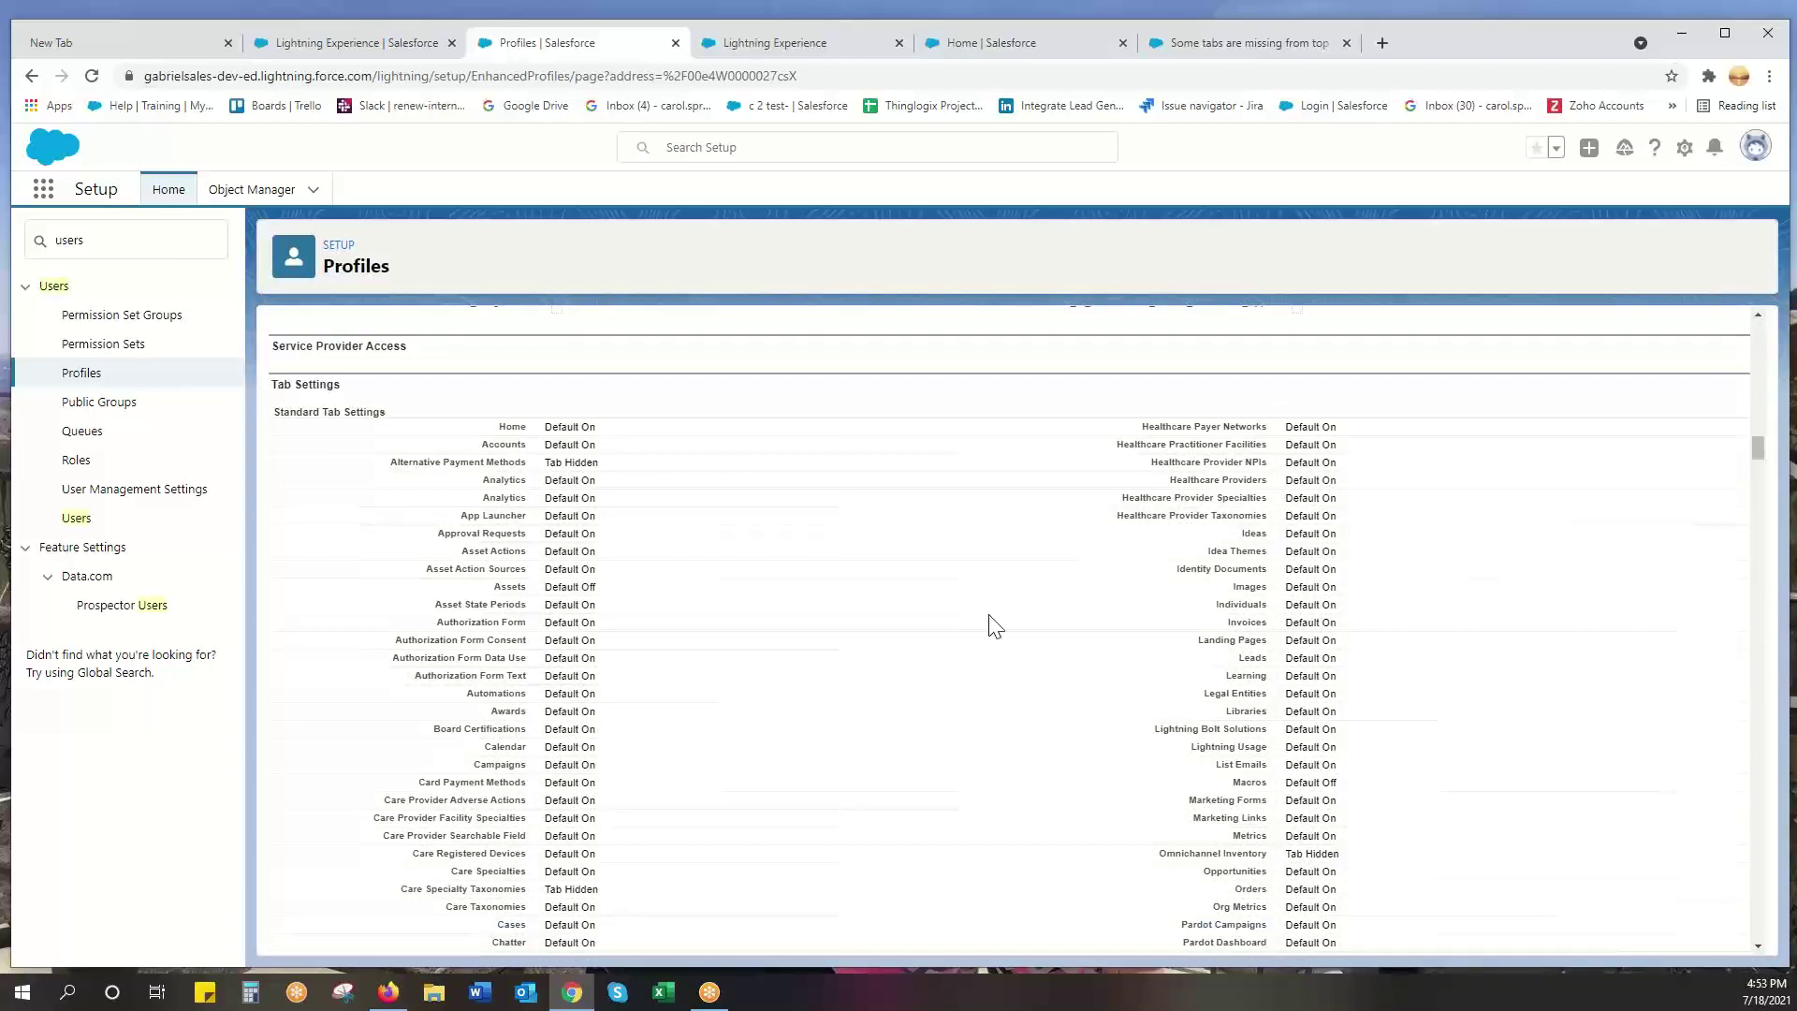
scroll(883, 670, "down", 2)
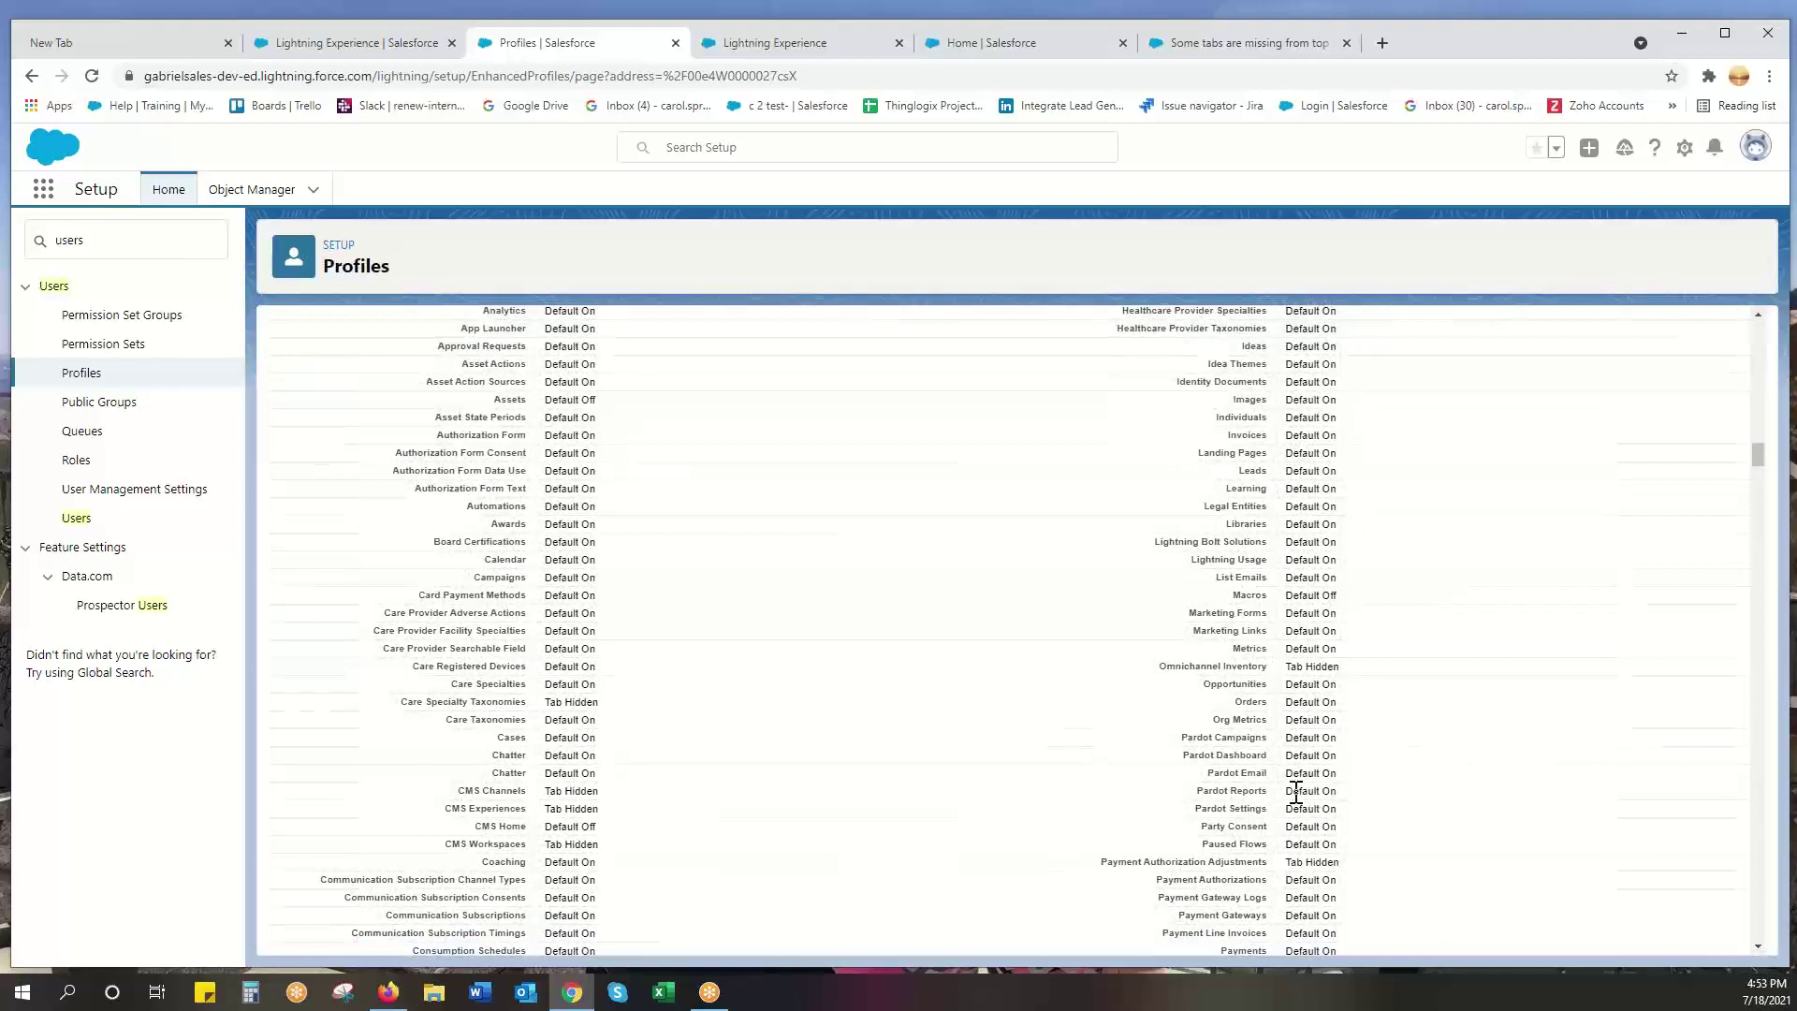
left_click_drag(1298, 791, 1345, 796)
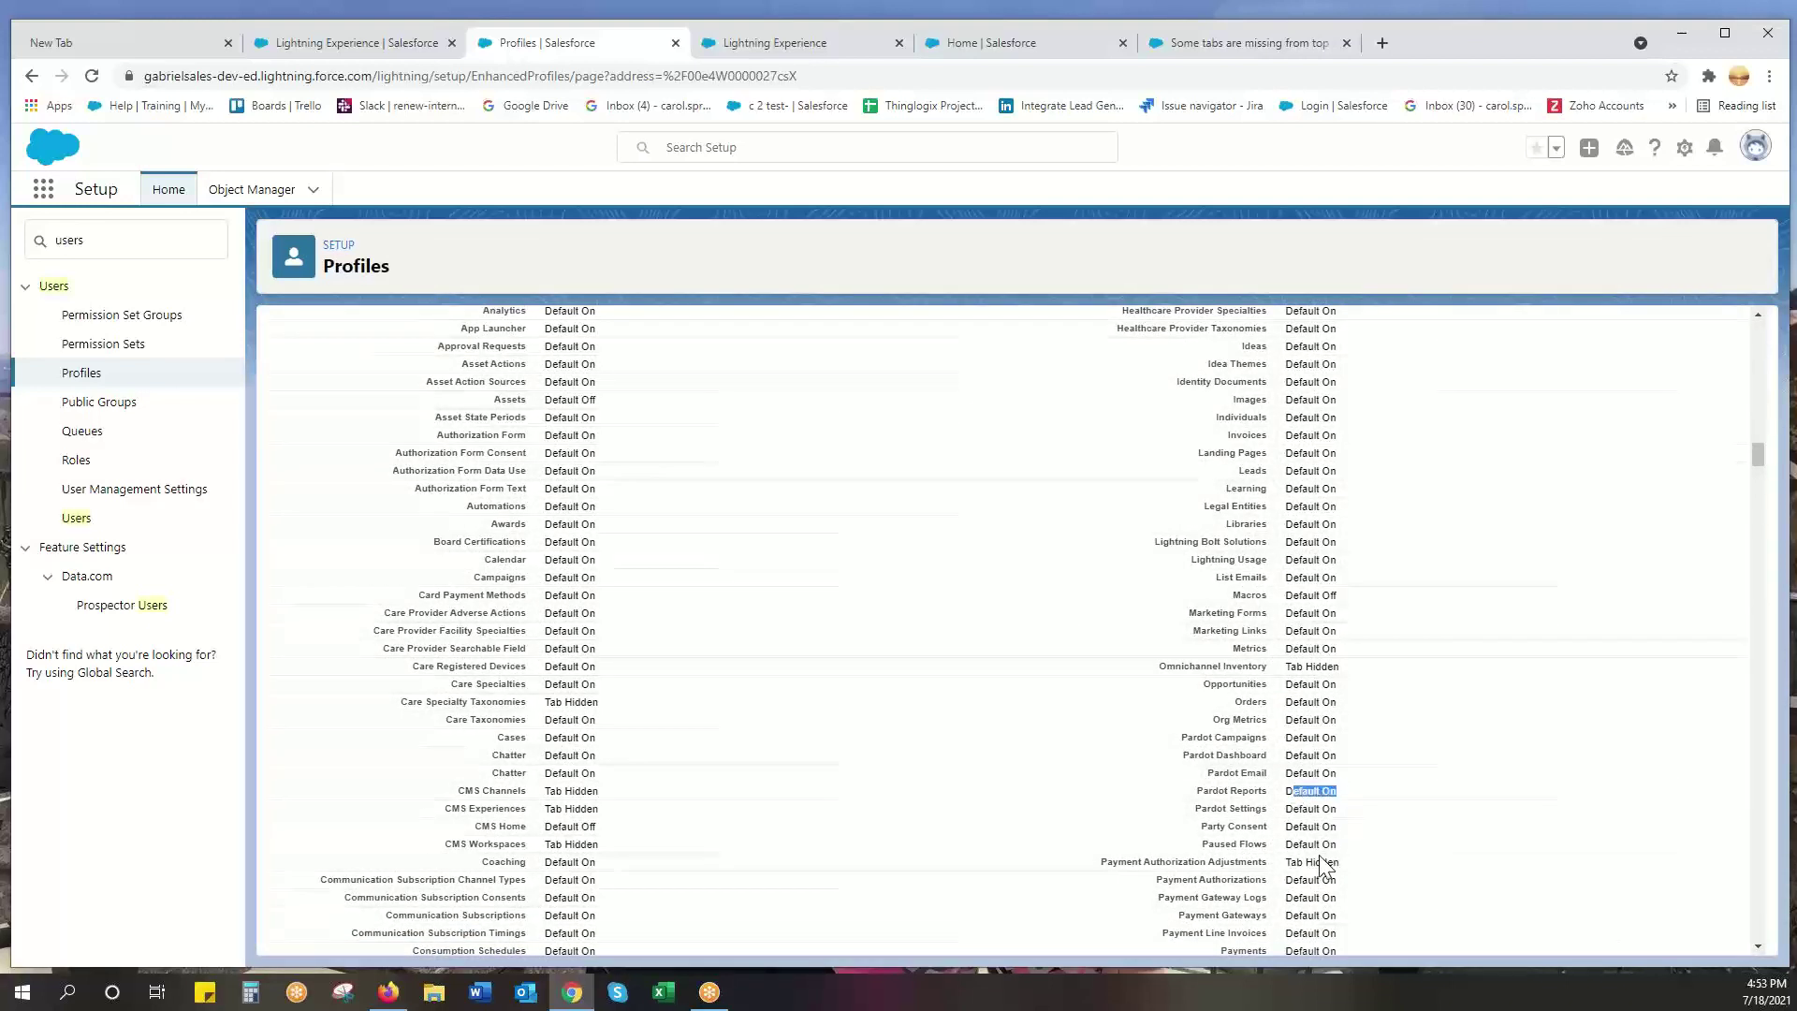
left_click_drag(1299, 863, 1364, 871)
scroll(992, 713, "up", 20)
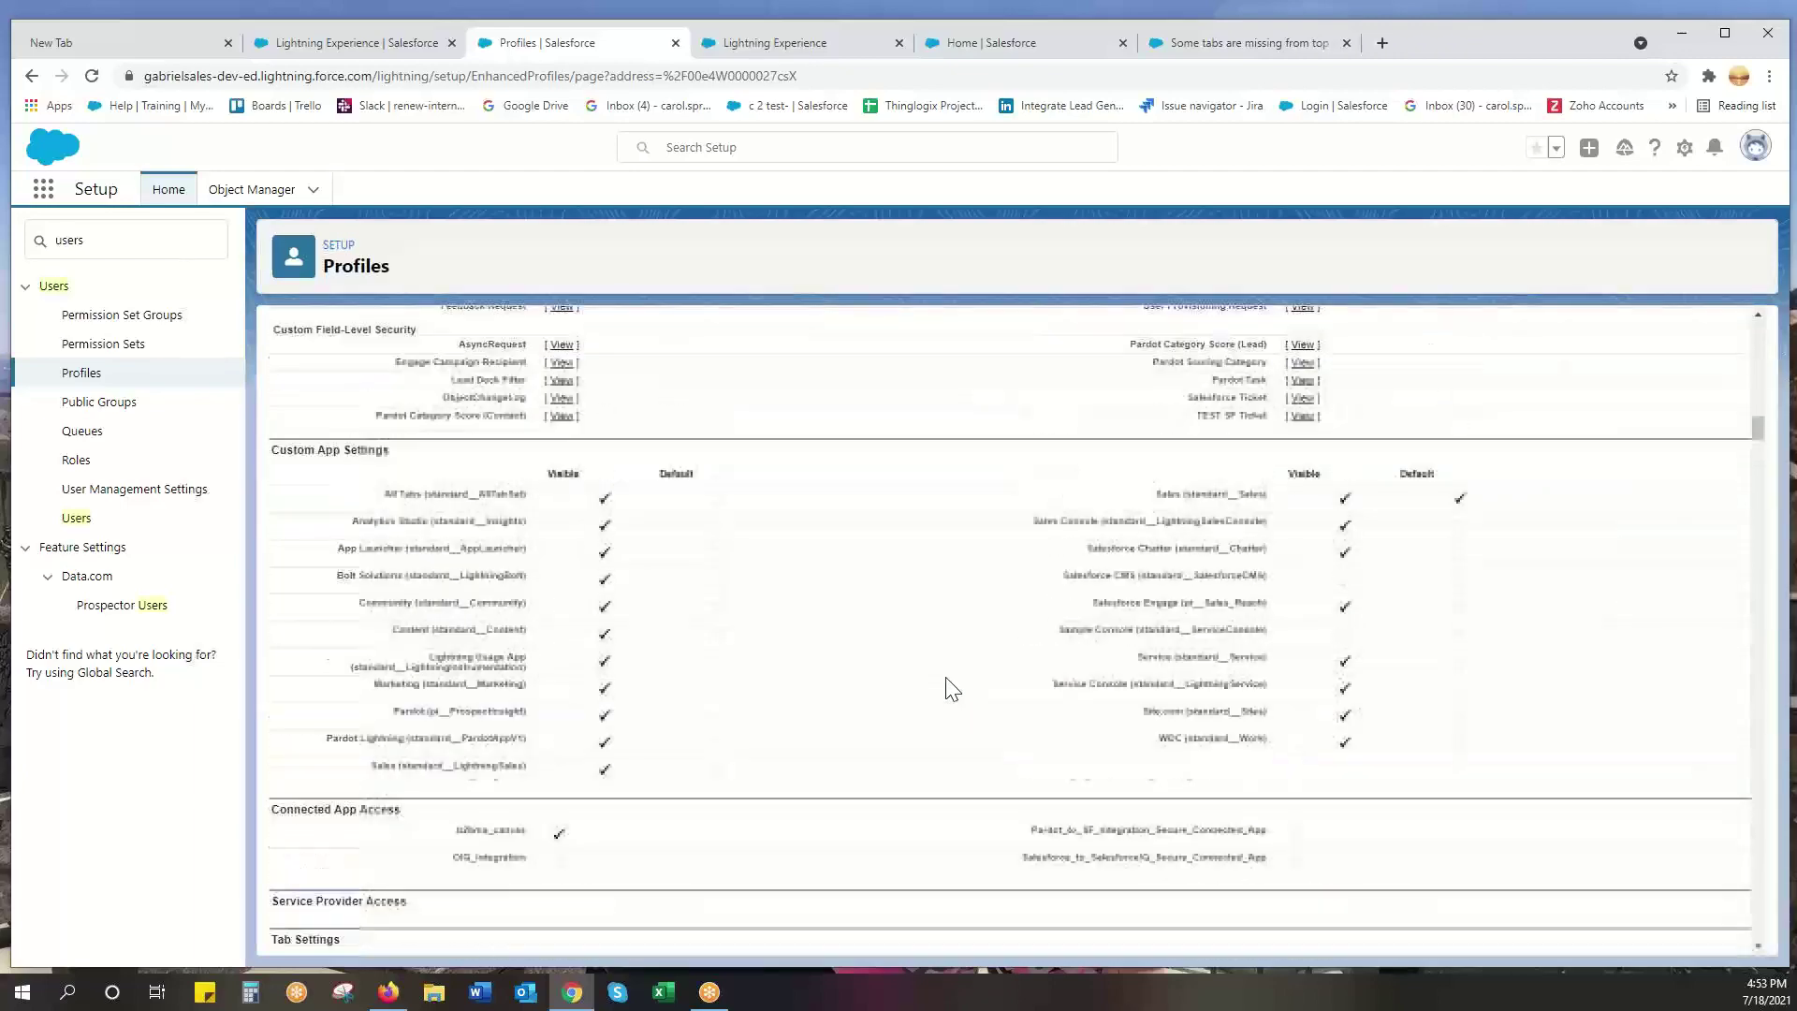
scroll(945, 664, "up", 10)
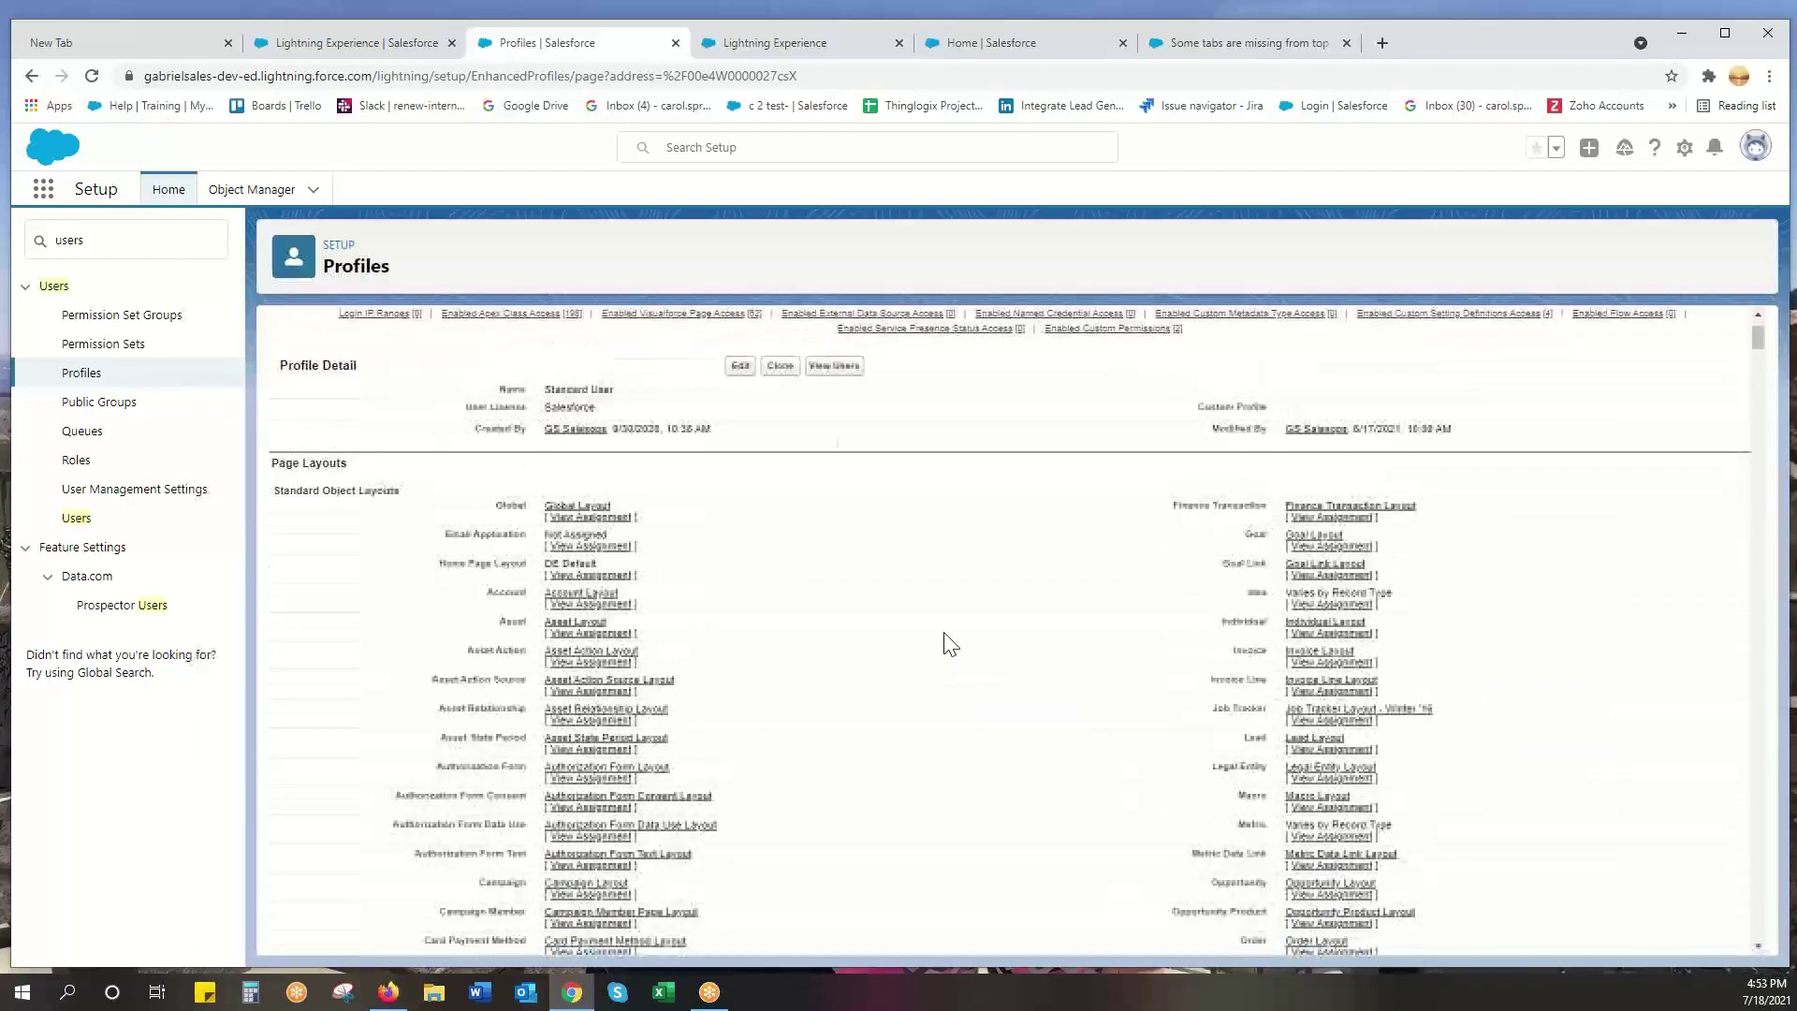
Edit the Standard User profile, find its 'content' tab rows, then return to Engagement Studio
left_click(740, 481)
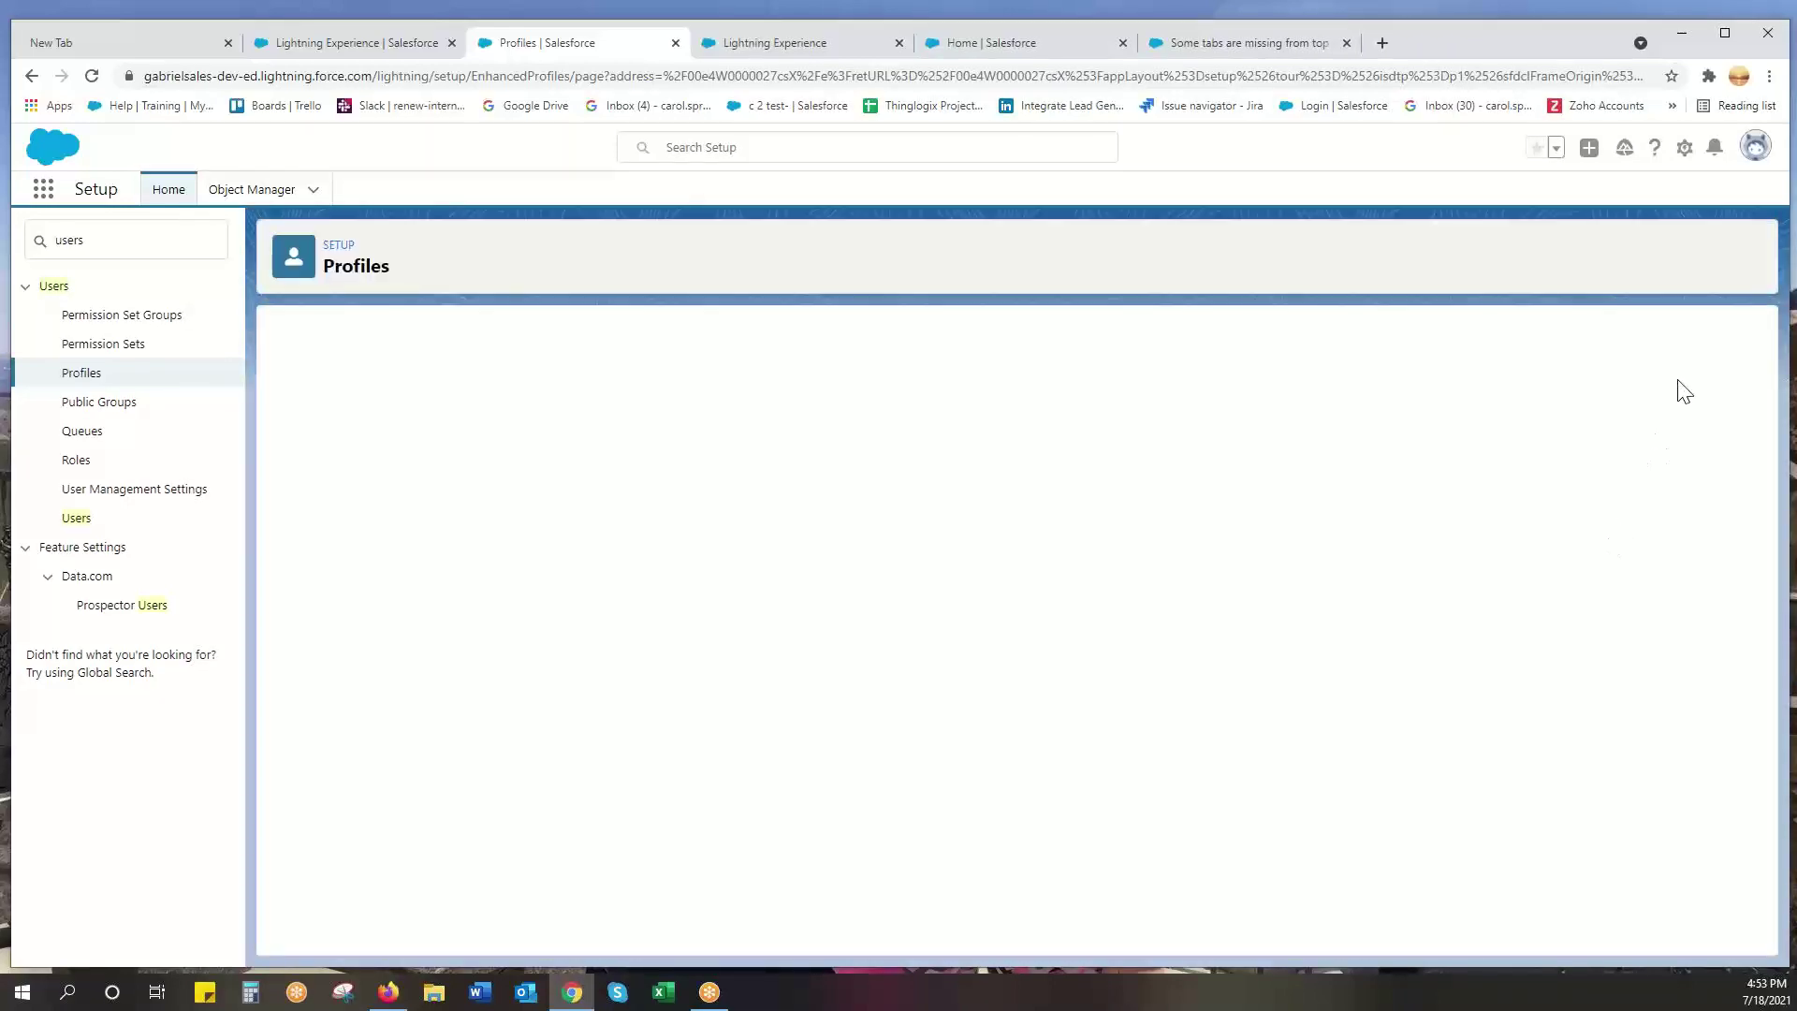
left_click_drag(1763, 365, 1746, 418)
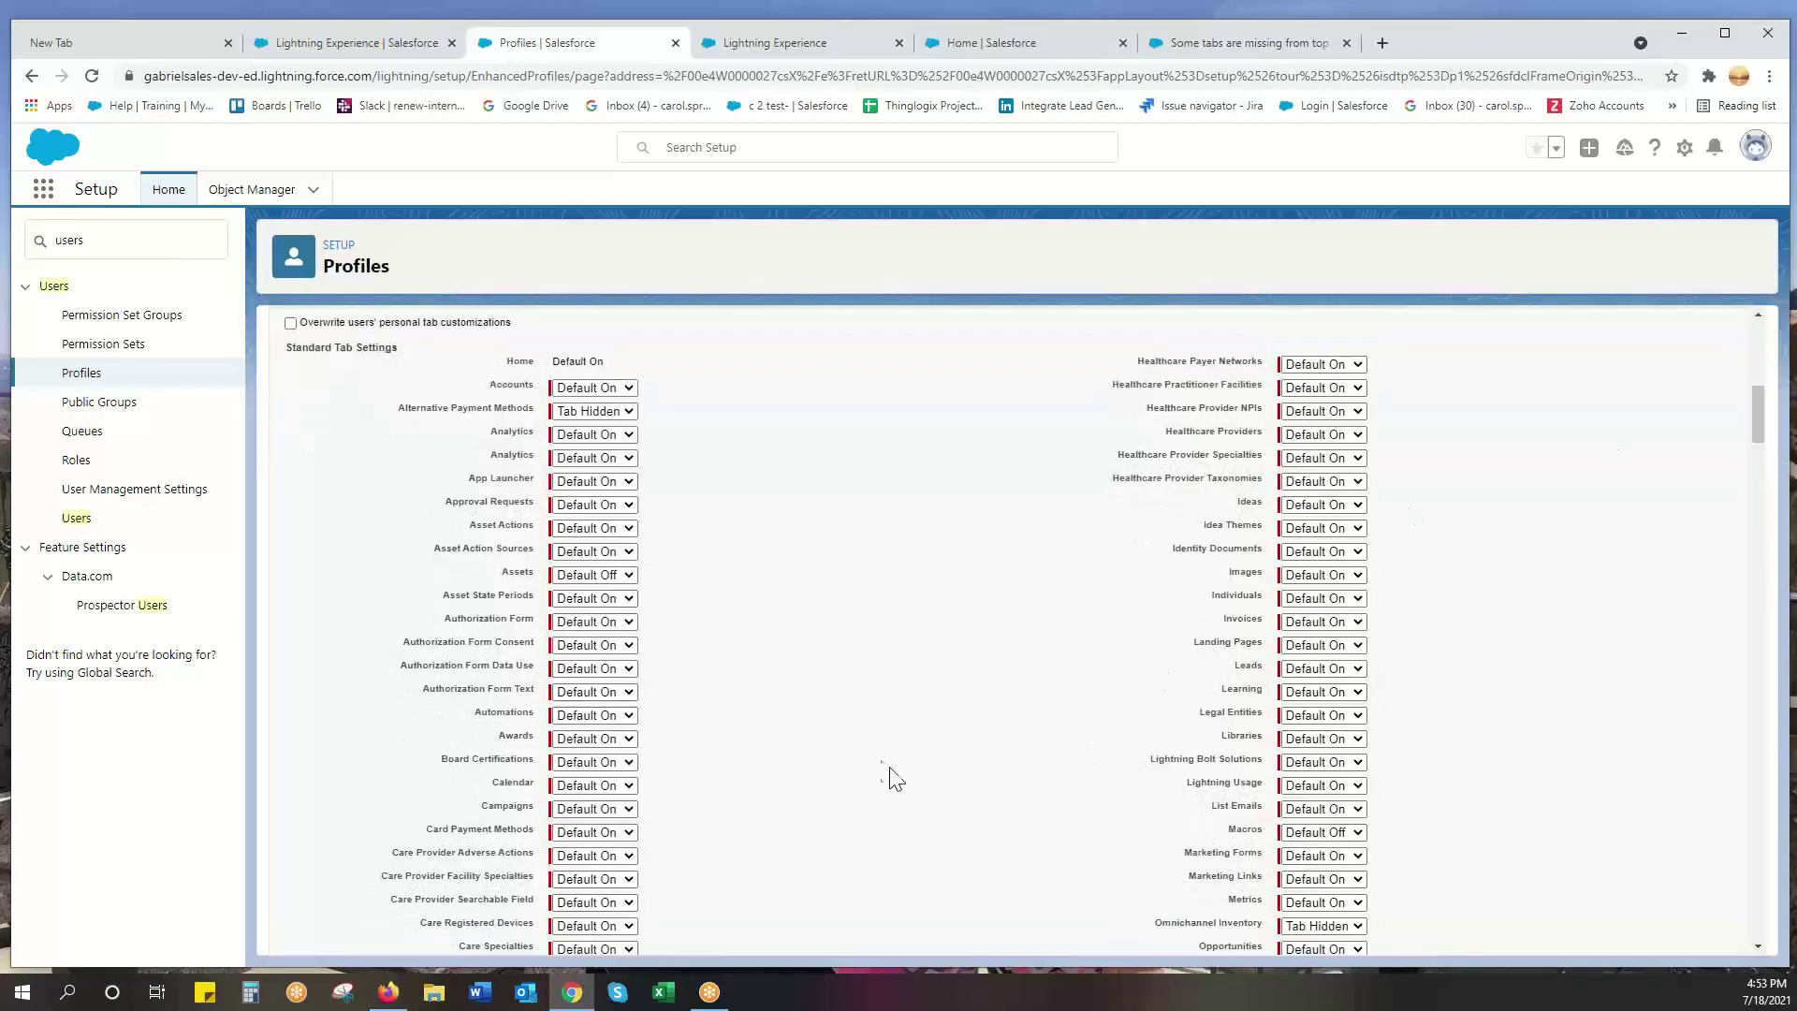
key("ctrl+f")
type("cont")
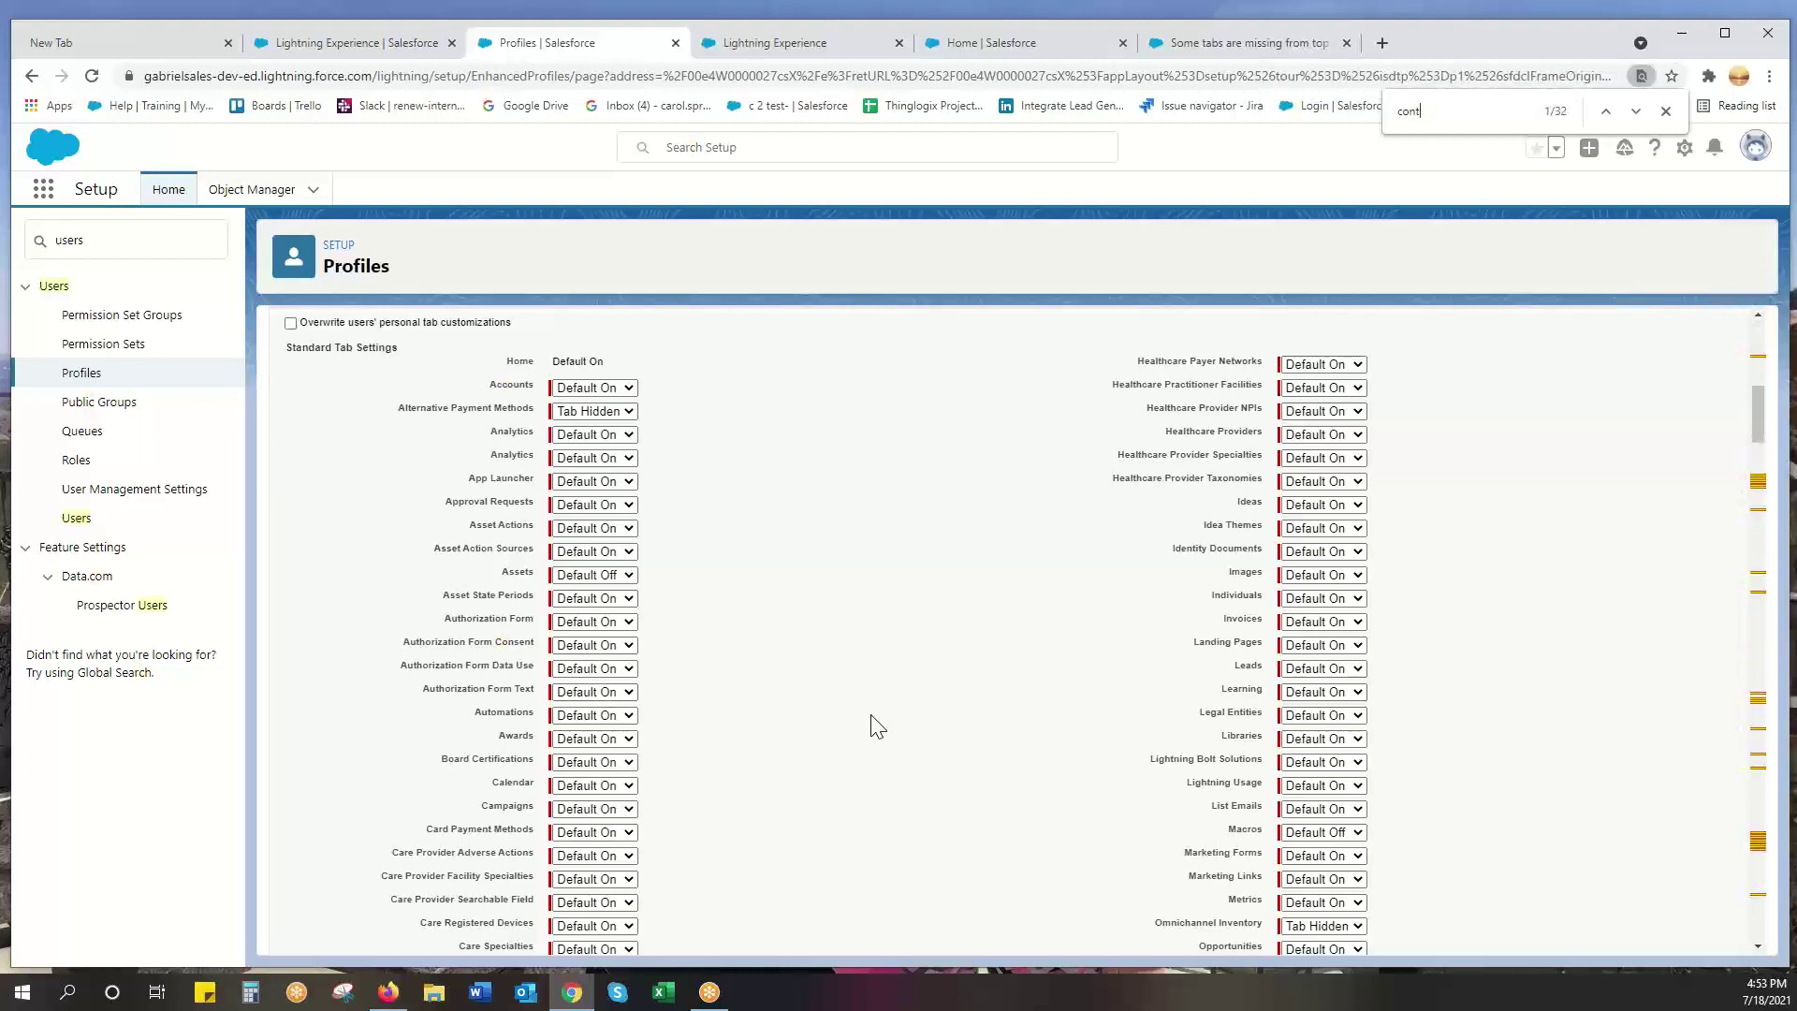
type("ent")
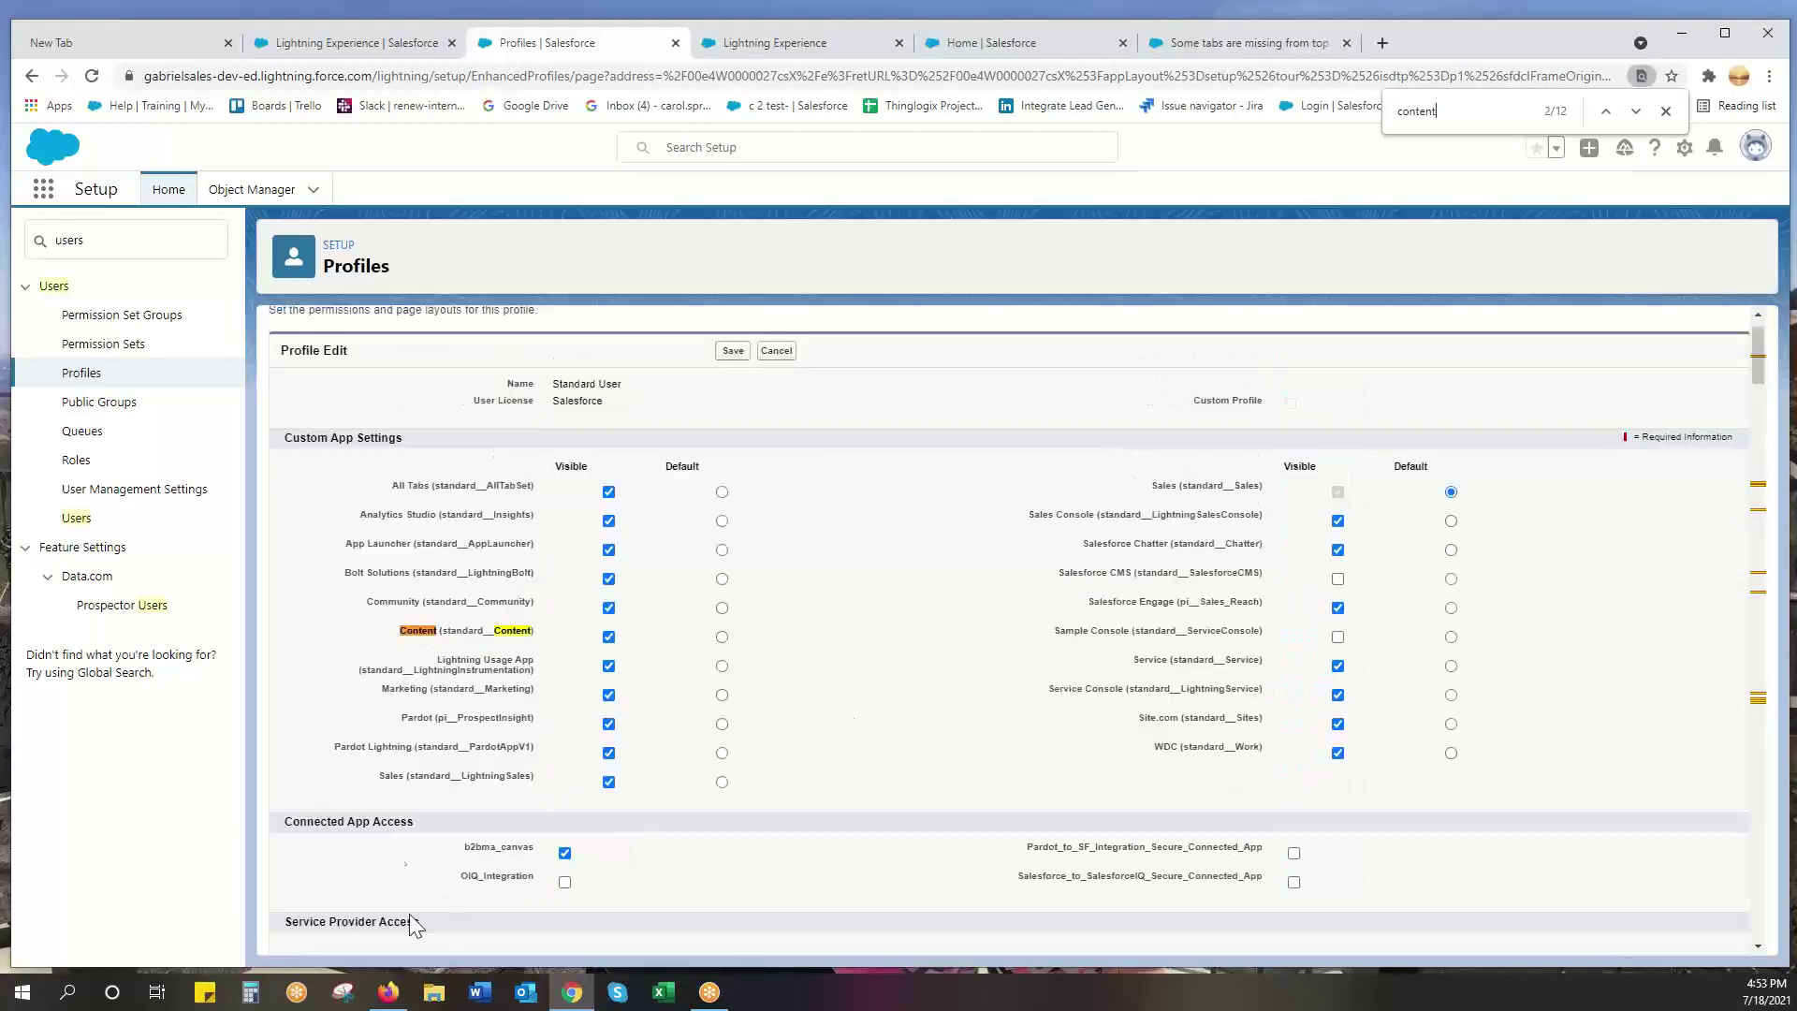
left_click(1636, 113)
left_click(1636, 114)
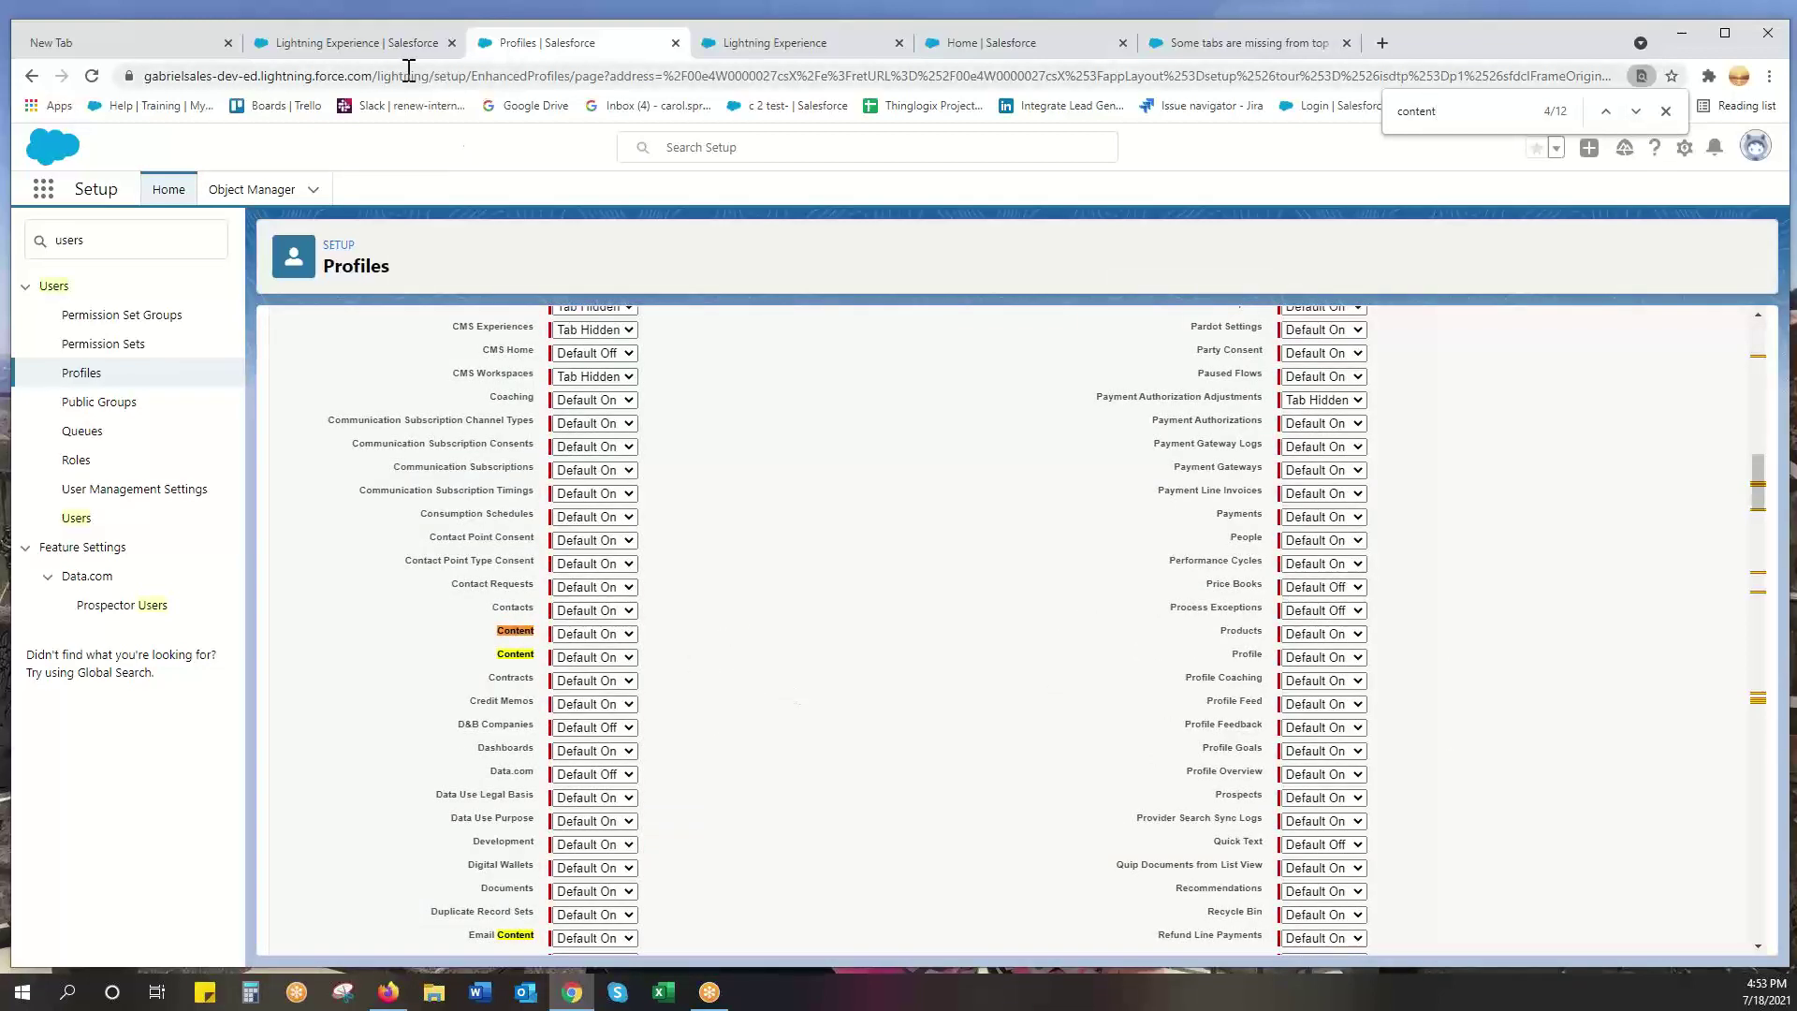
left_click(398, 42)
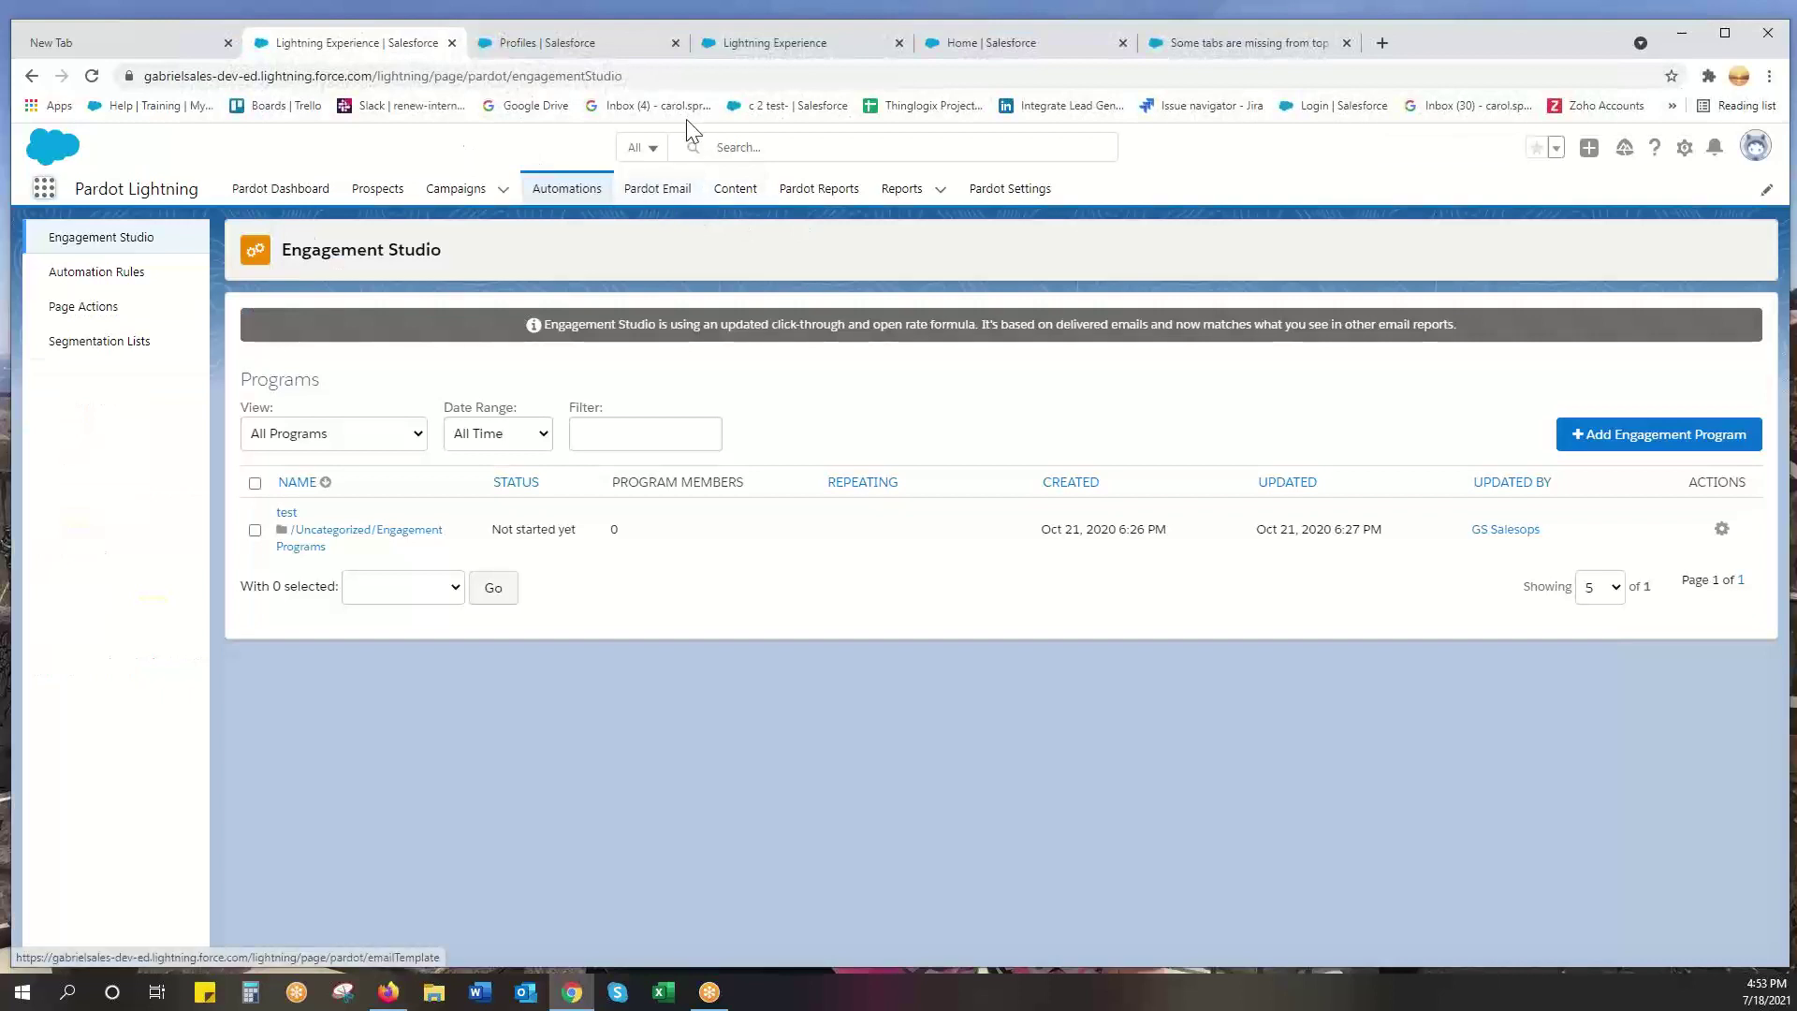
Cycle through the browser tabs and end back on the Standard User profile edit view
left_click(575, 45)
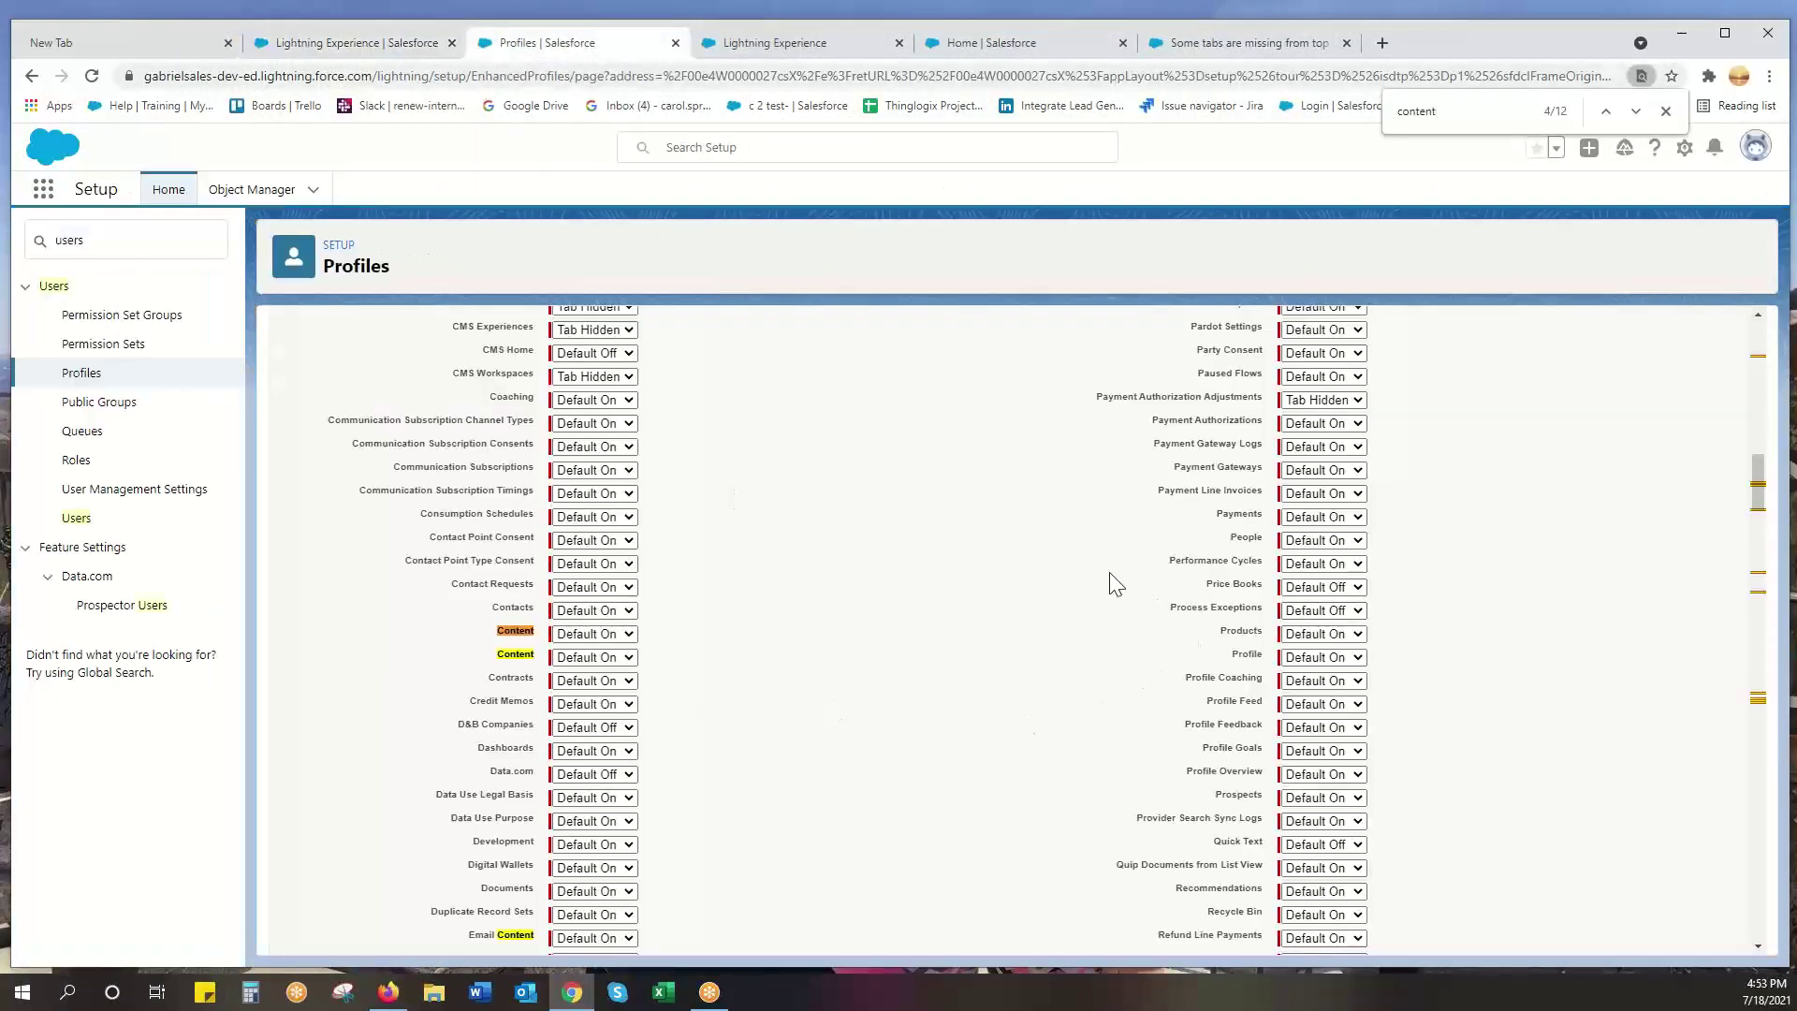
scroll(1114, 582, "up", 2)
scroll(1109, 582, "up", 2)
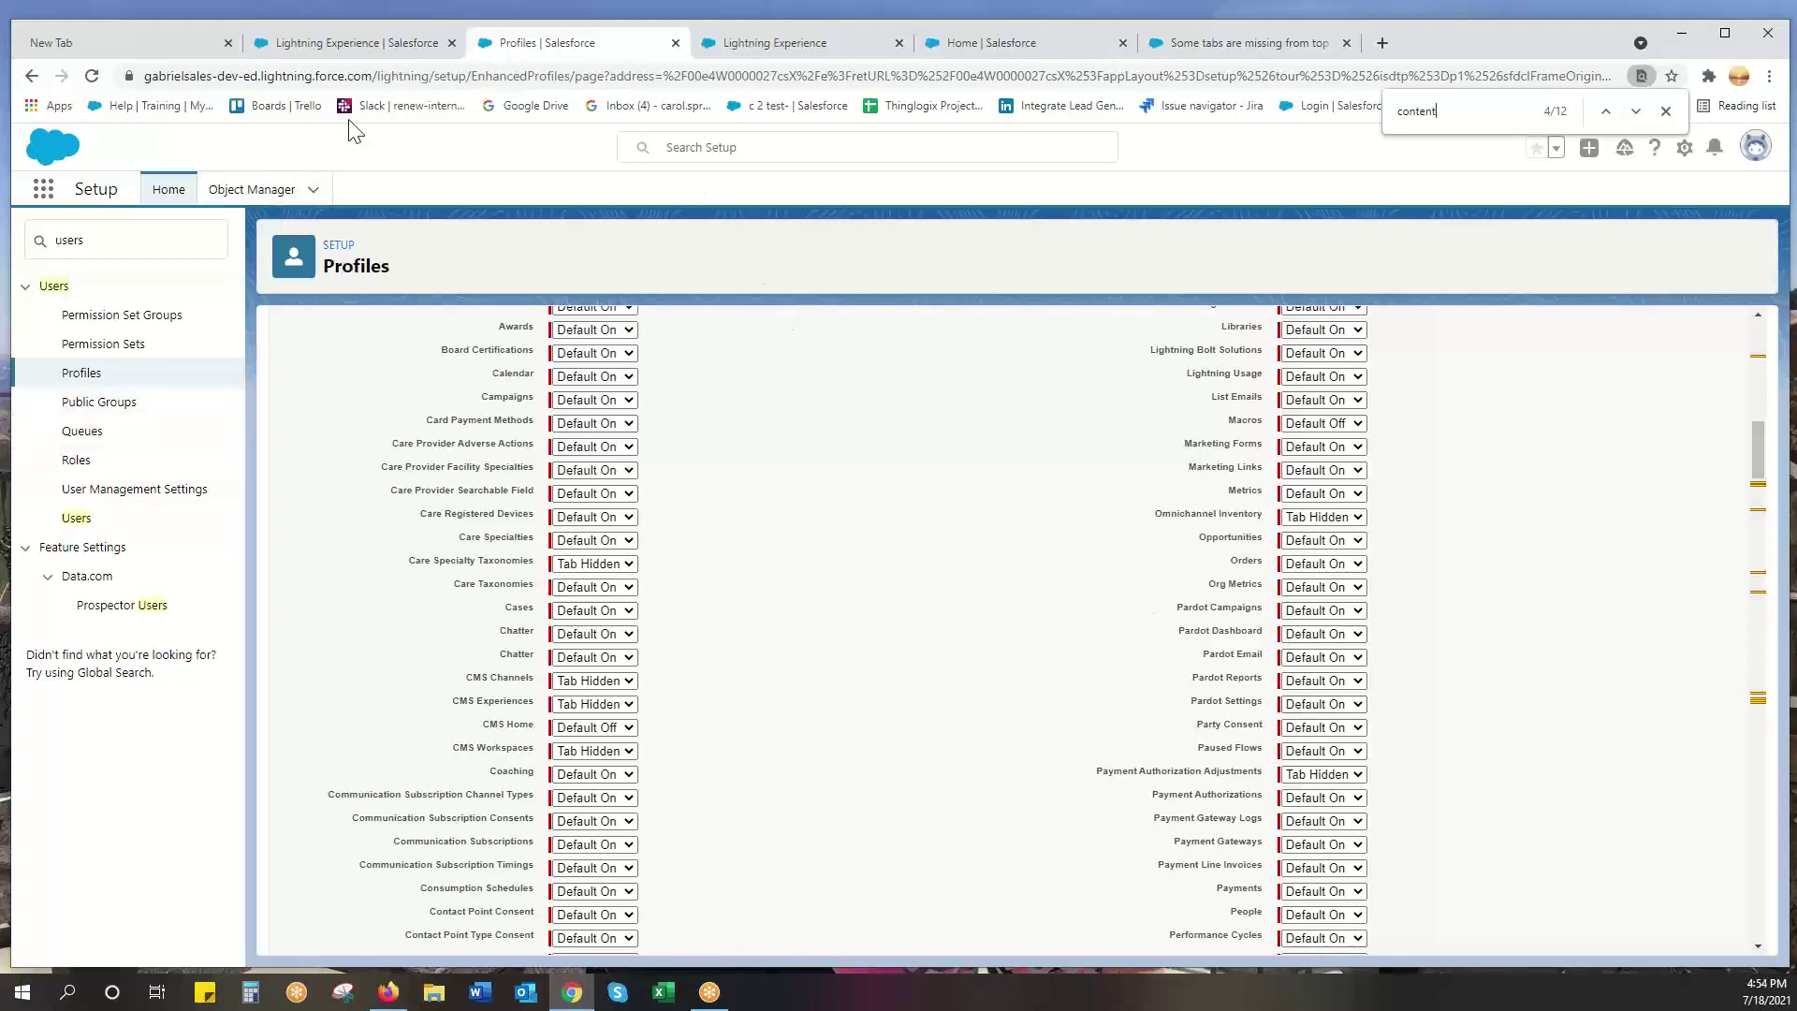
left_click(330, 48)
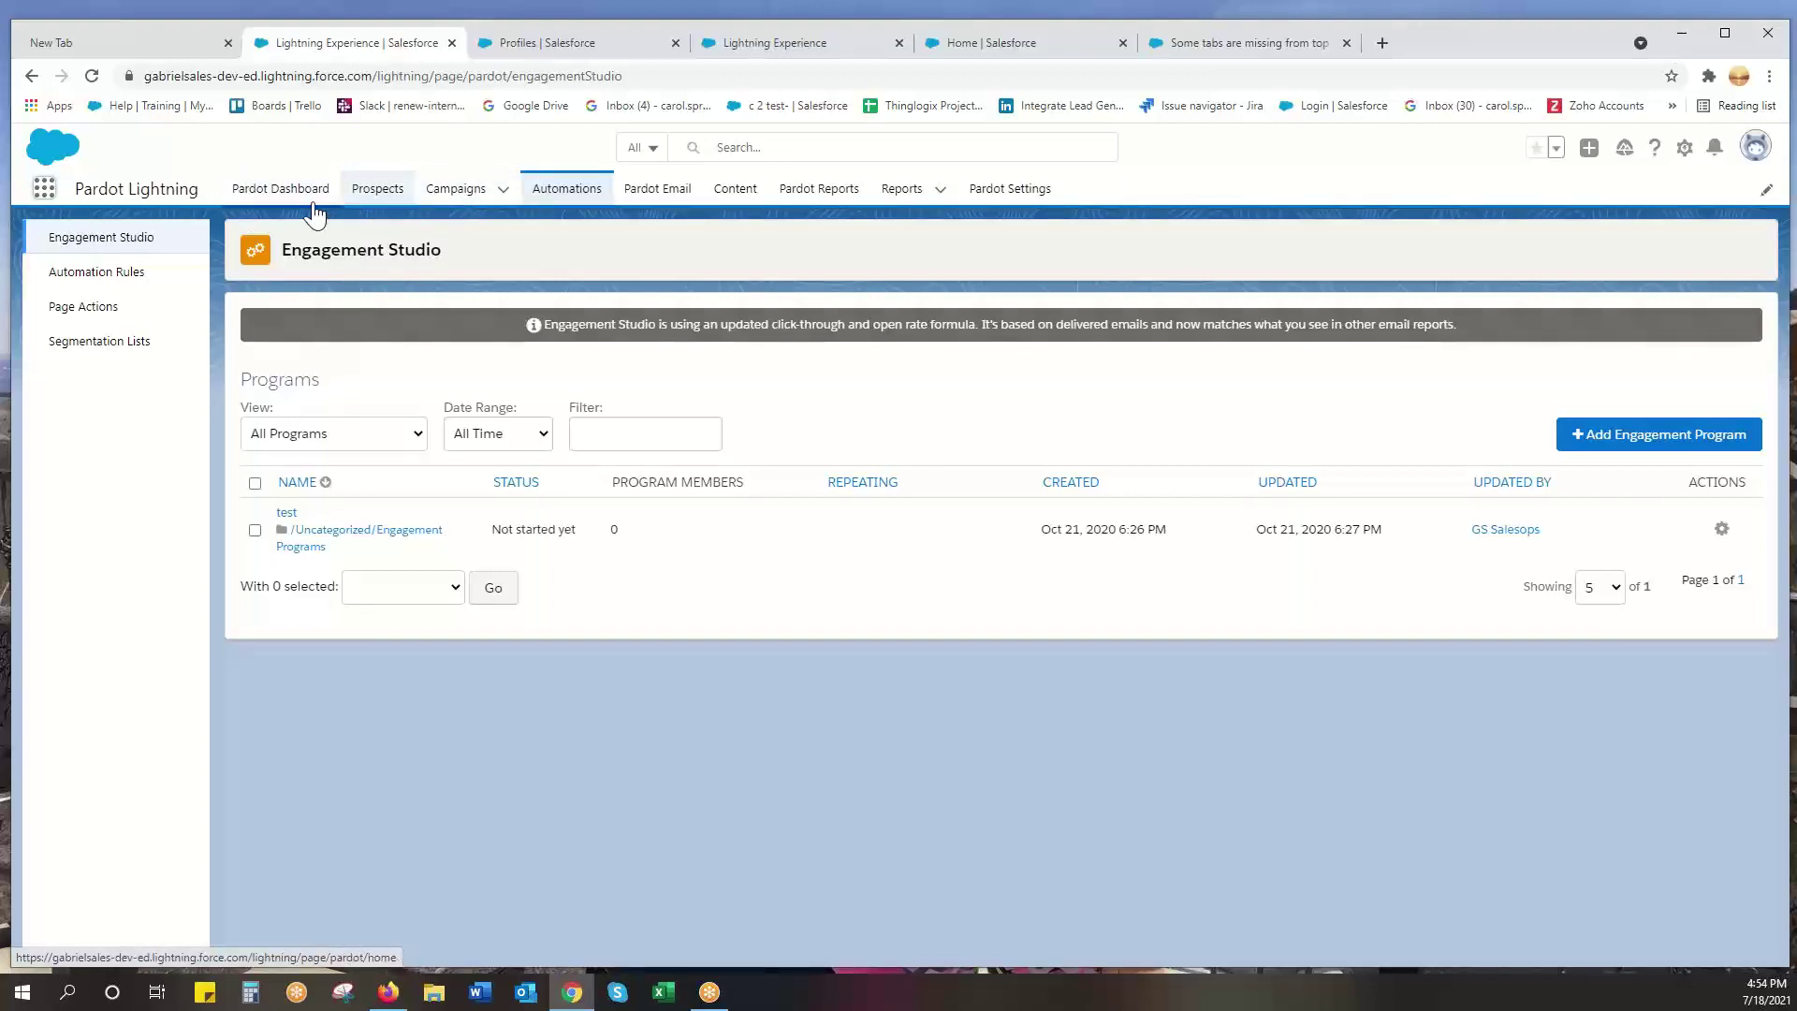
left_click(67, 55)
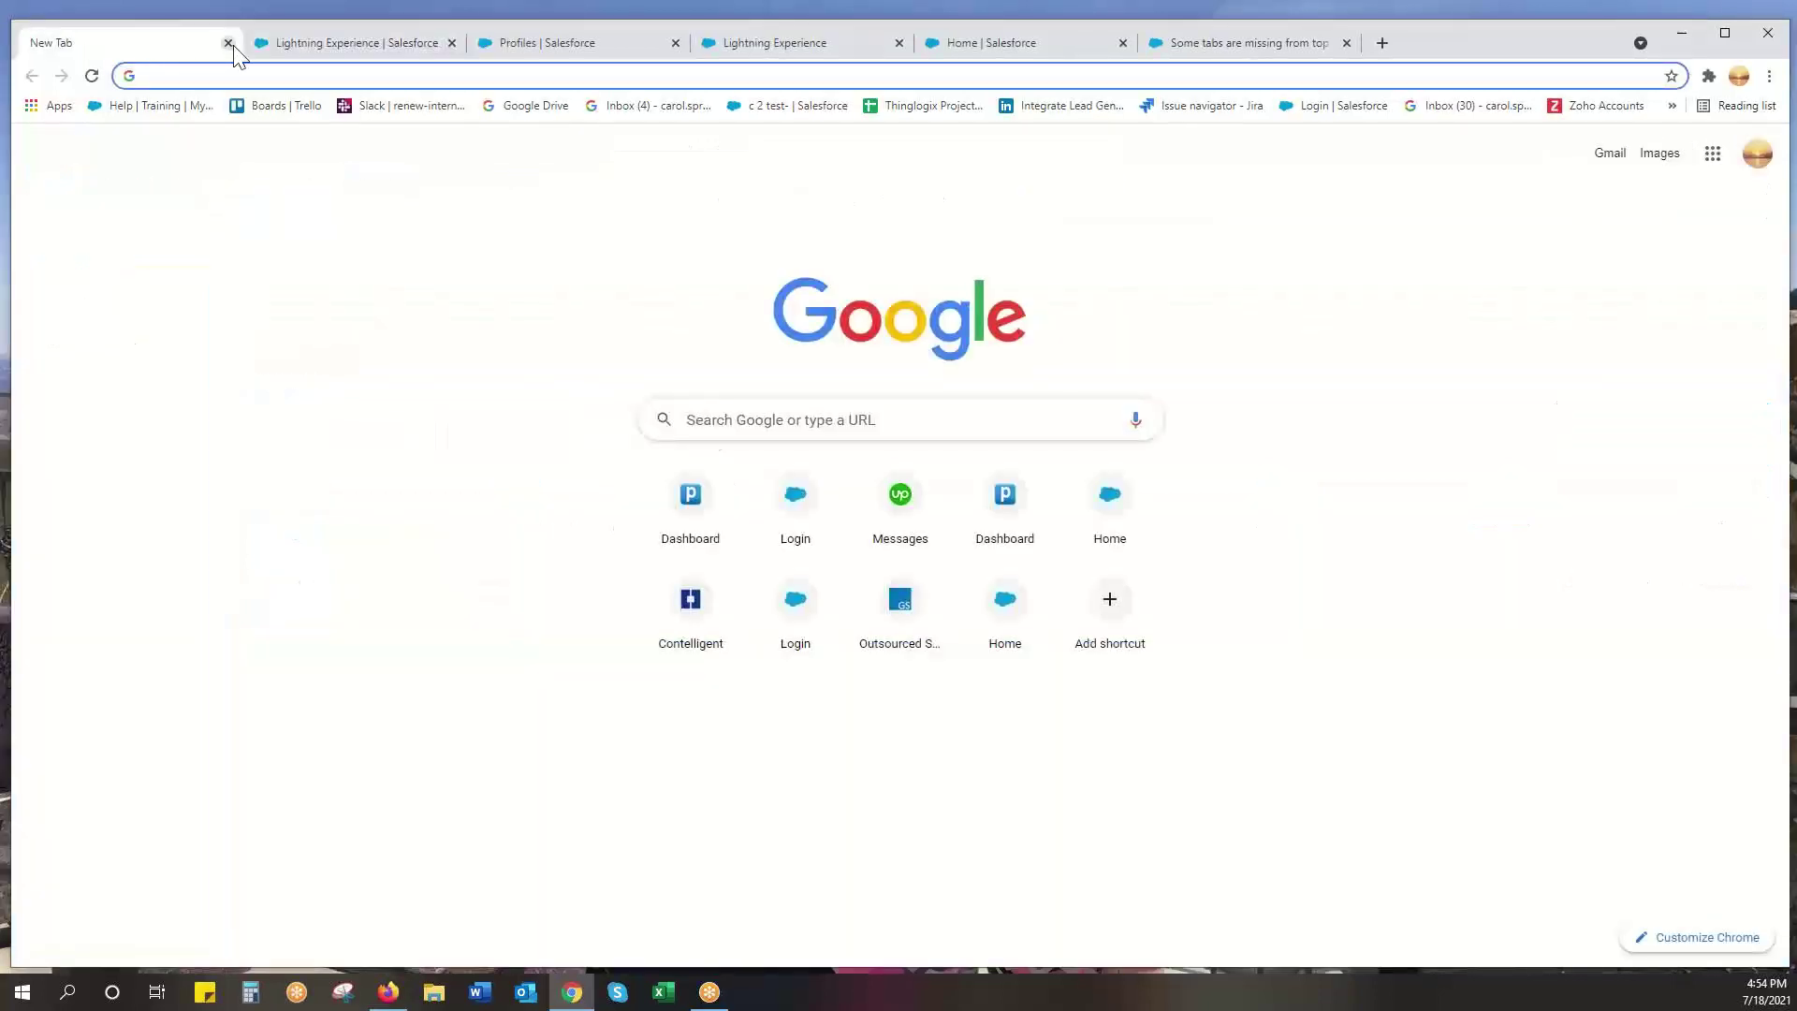
left_click(558, 38)
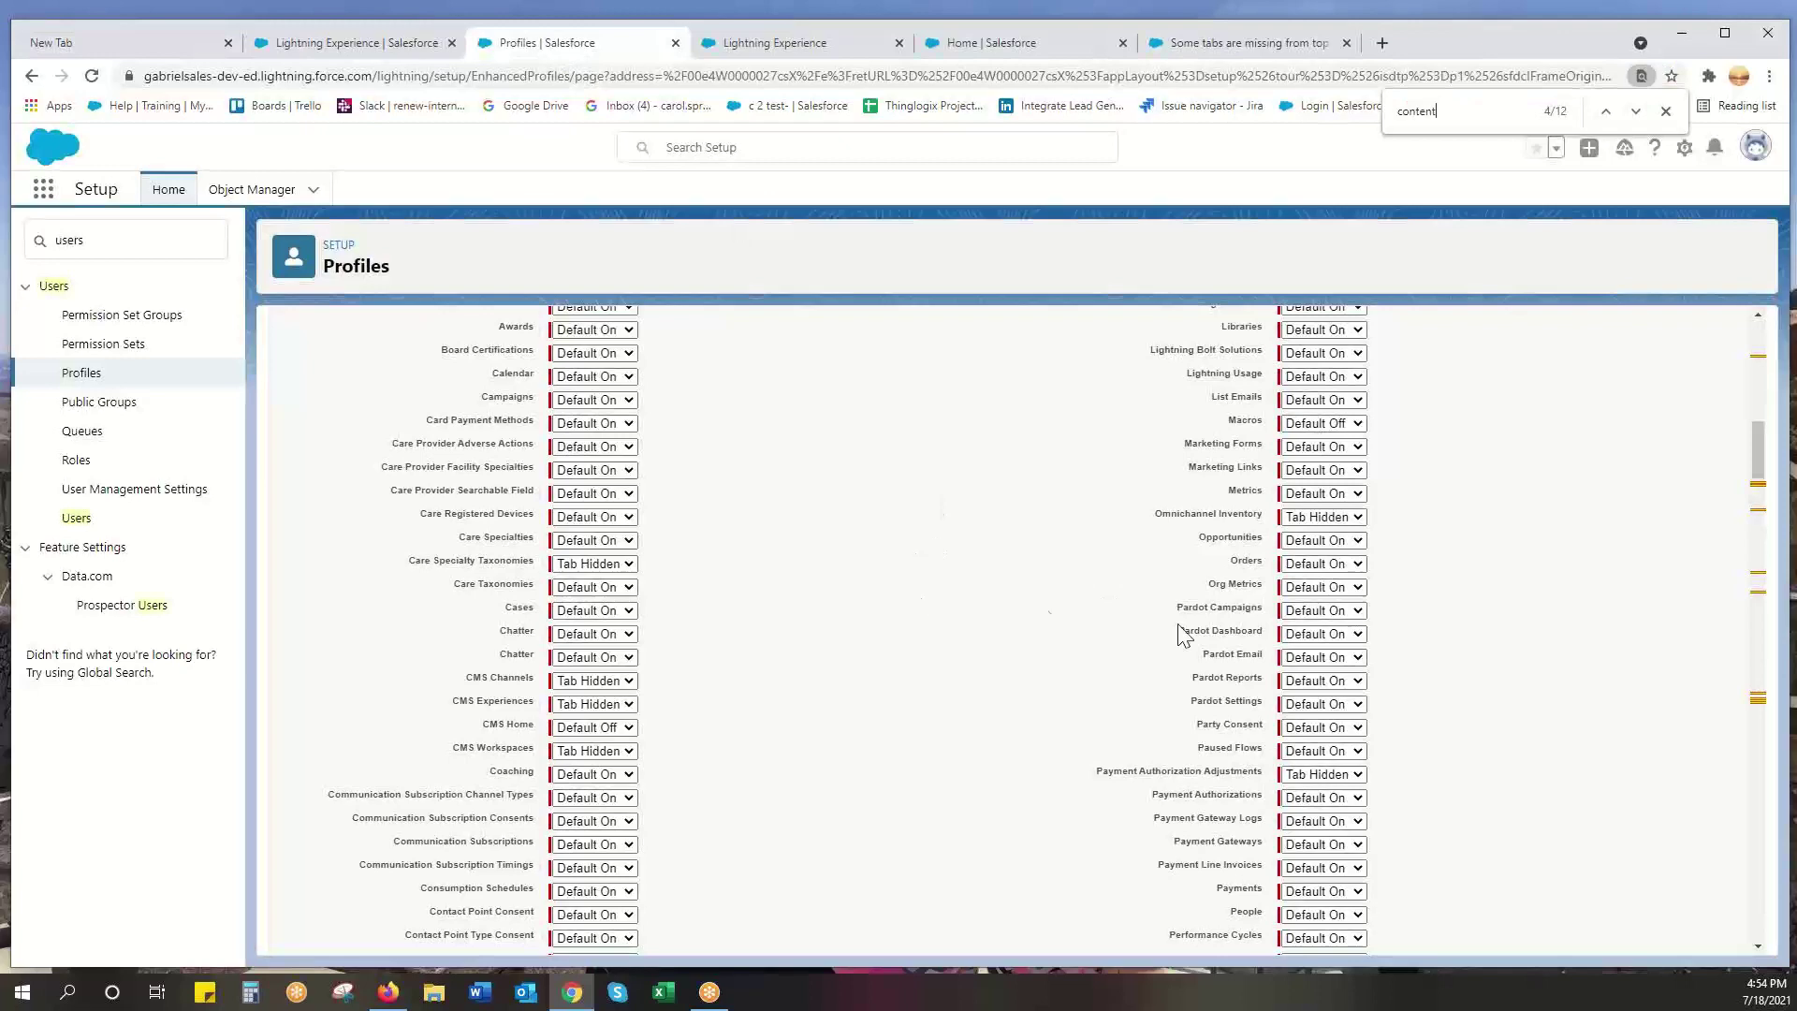
Keep the Pardot Dashboard tab setting at Default On and move down to the Content rows
left_click(1320, 644)
left_click(1406, 621)
scroll(1413, 629, "down", 6)
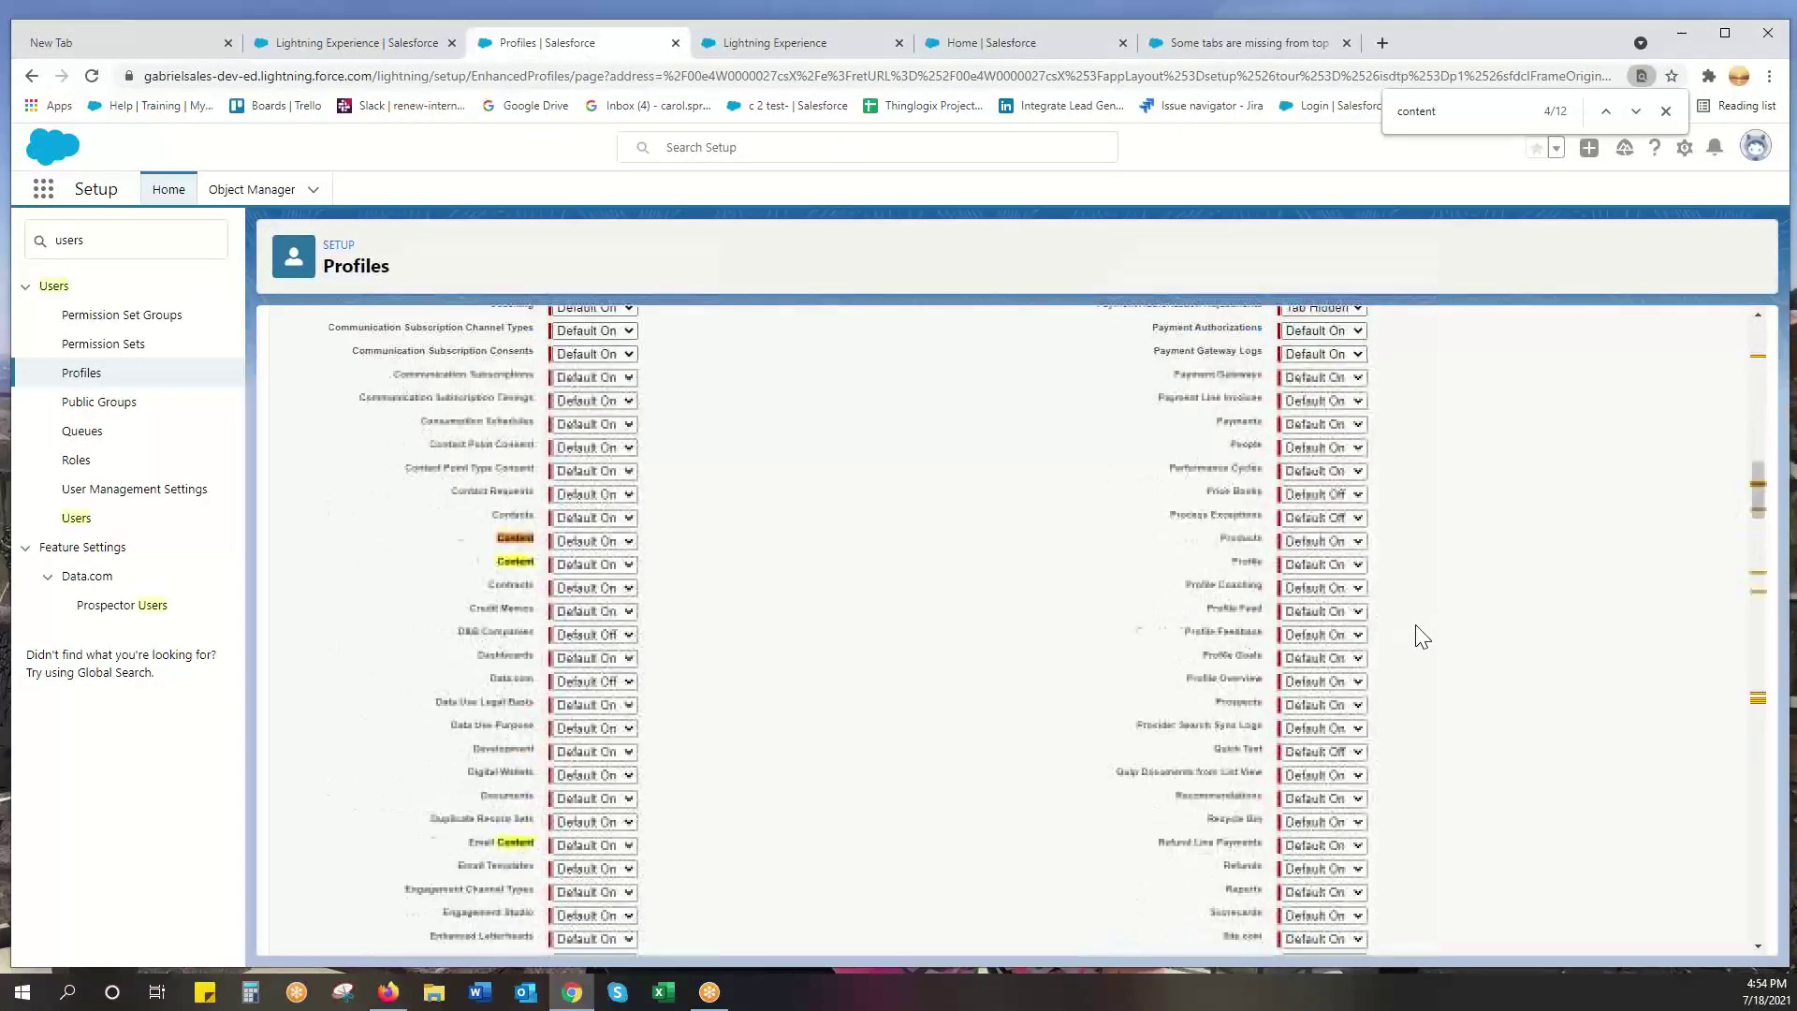